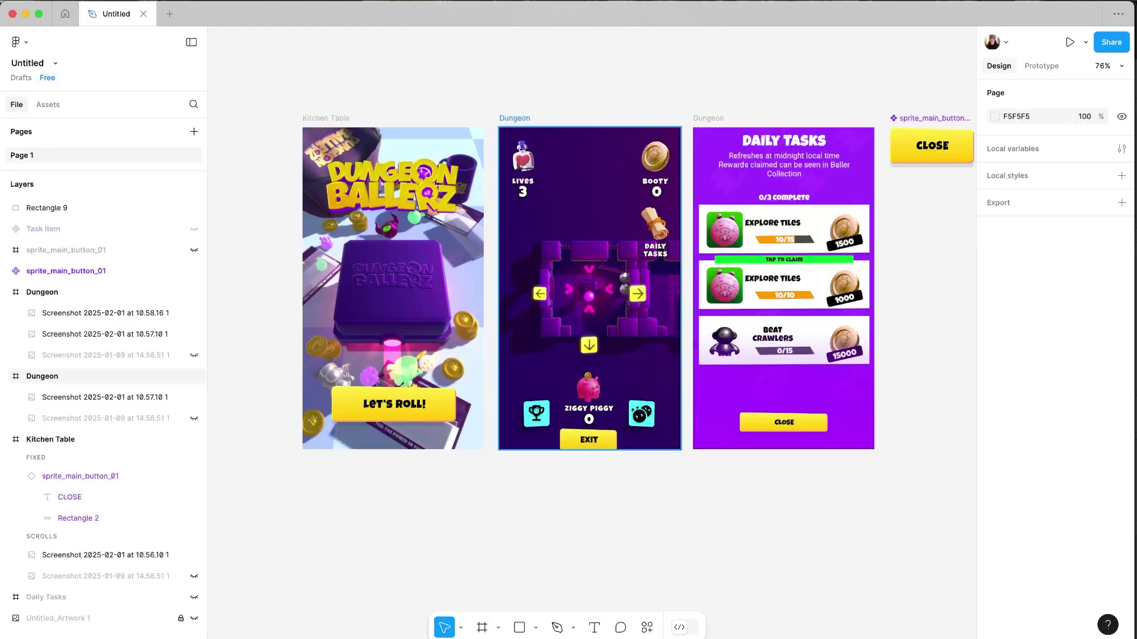
Draw a circle about 57 × 57 below the middle Dungeon frame and fill it with red FF0000
drag(490, 451, 536, 496)
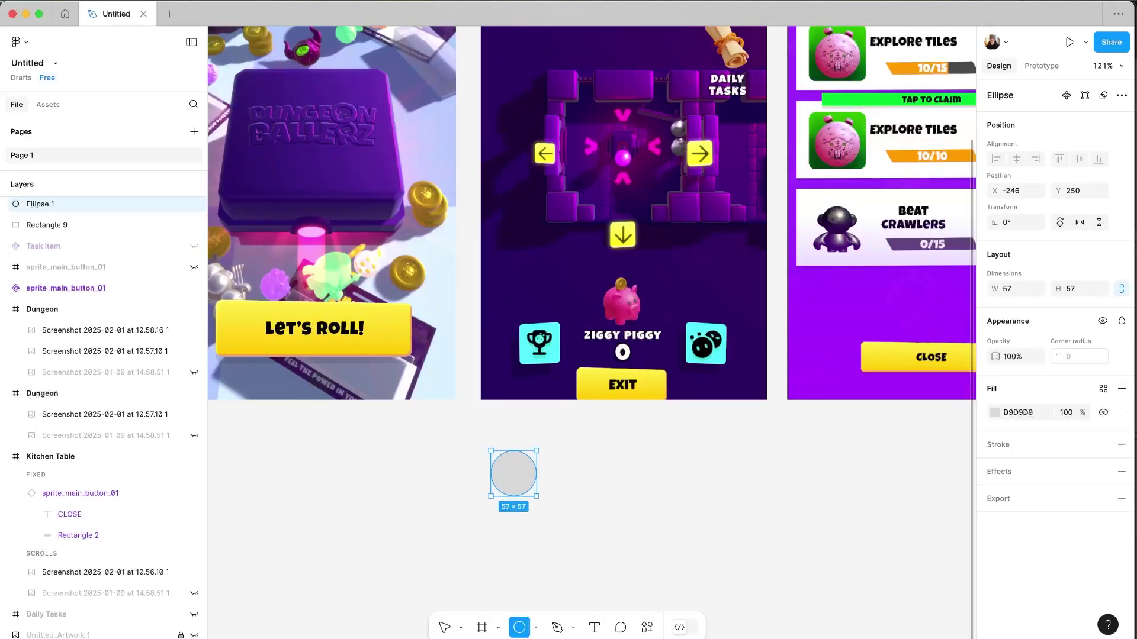
click(995, 413)
drag(908, 389, 976, 319)
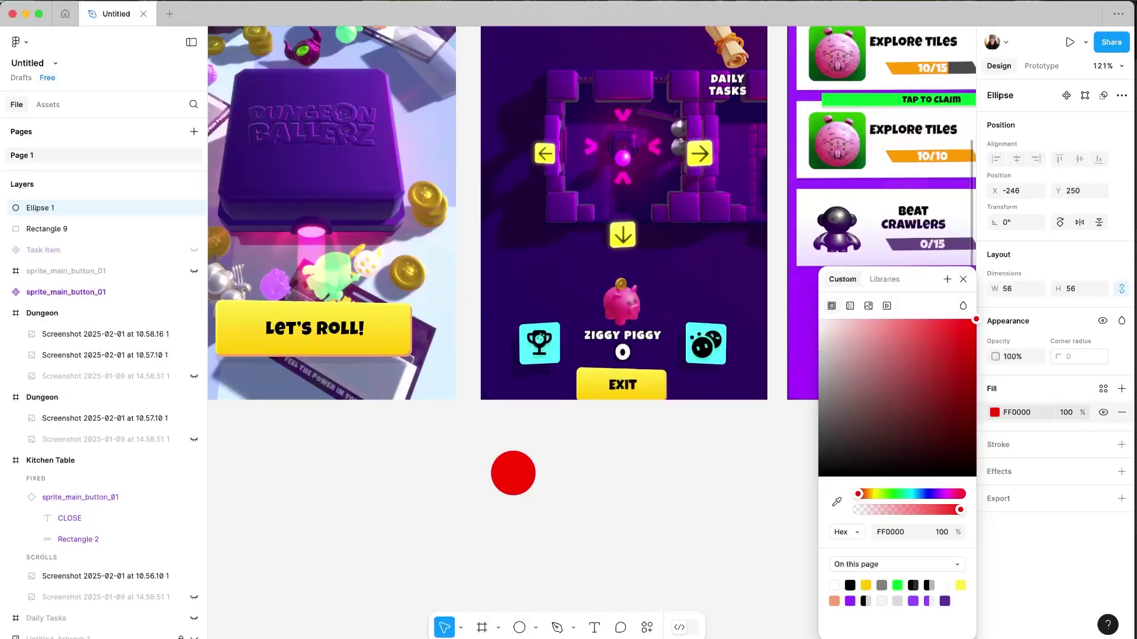
key(Escape)
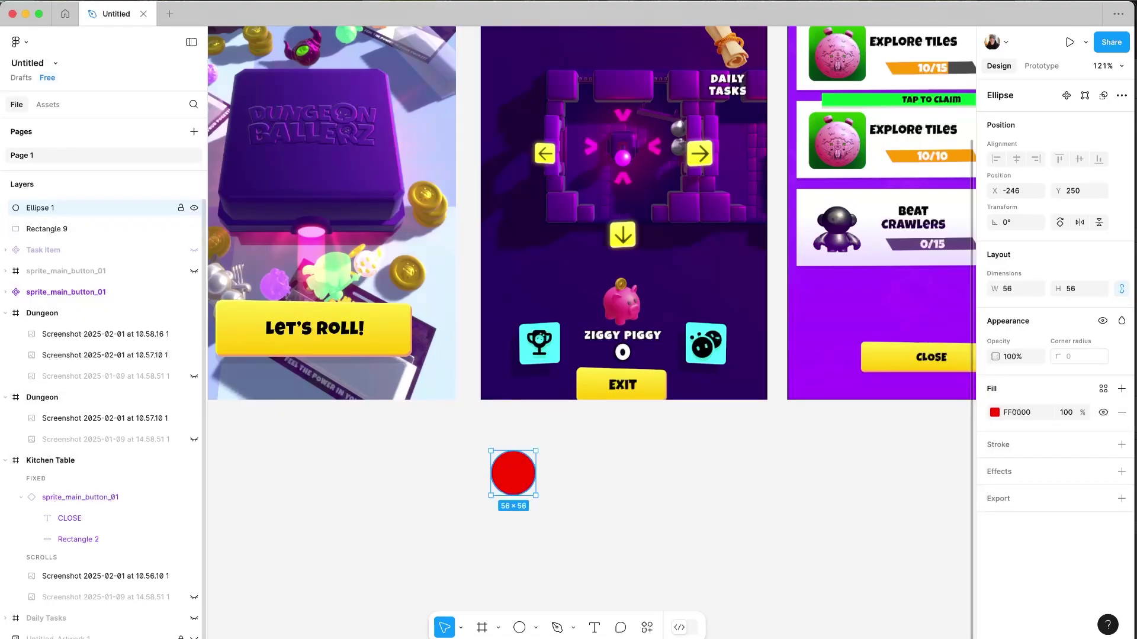
Rename the red circle's layer to CTA
double_click(40, 207)
text(CTA)
key(Return)
key(Escape)
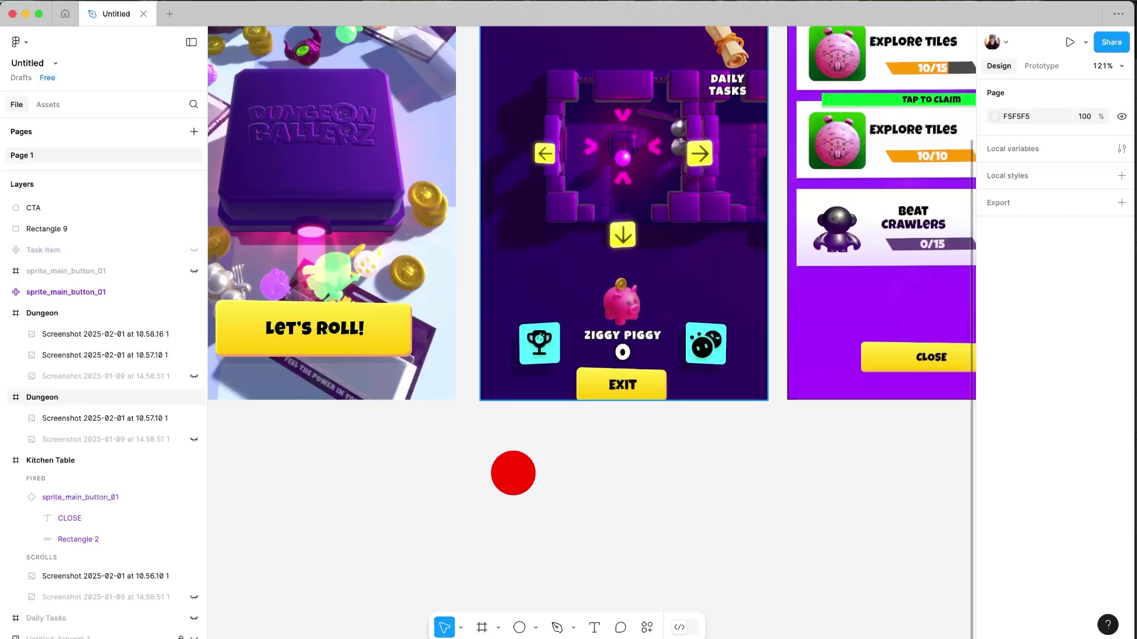
Turn the CTA circle into a component and add a second variant to it
scroll(592, 367, up, 1)
click(501, 499)
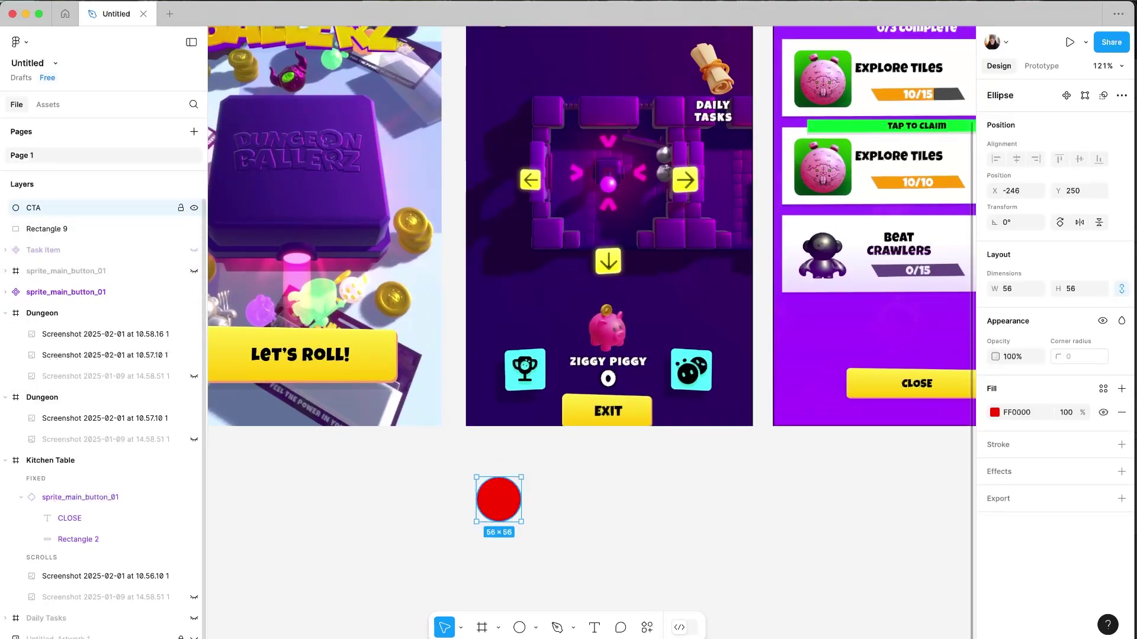
right_click(56, 208)
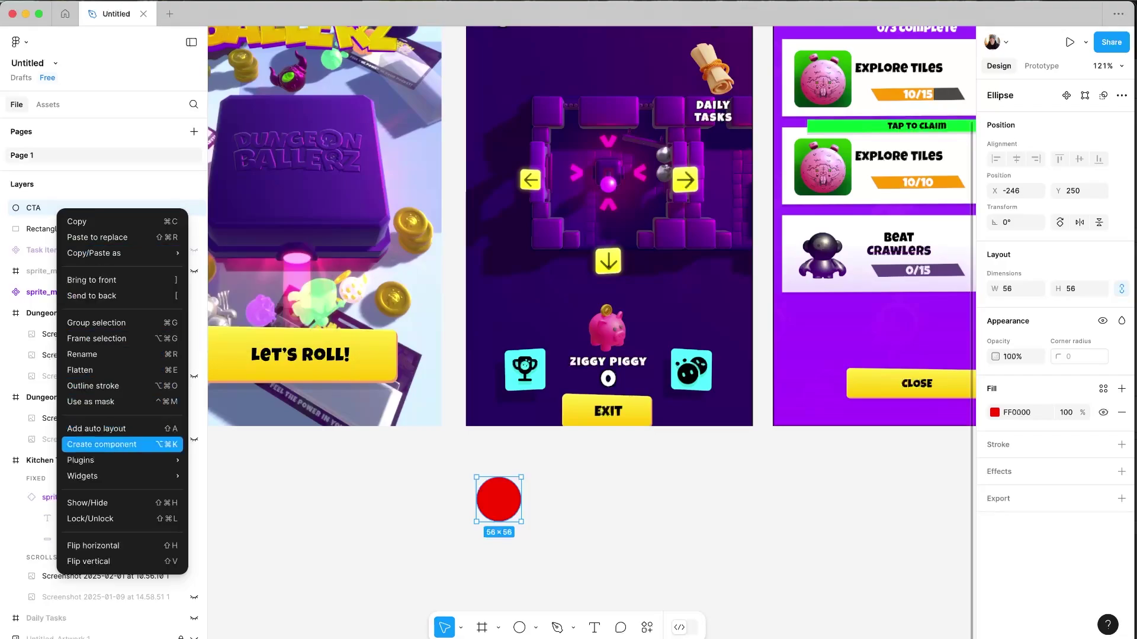
click(102, 444)
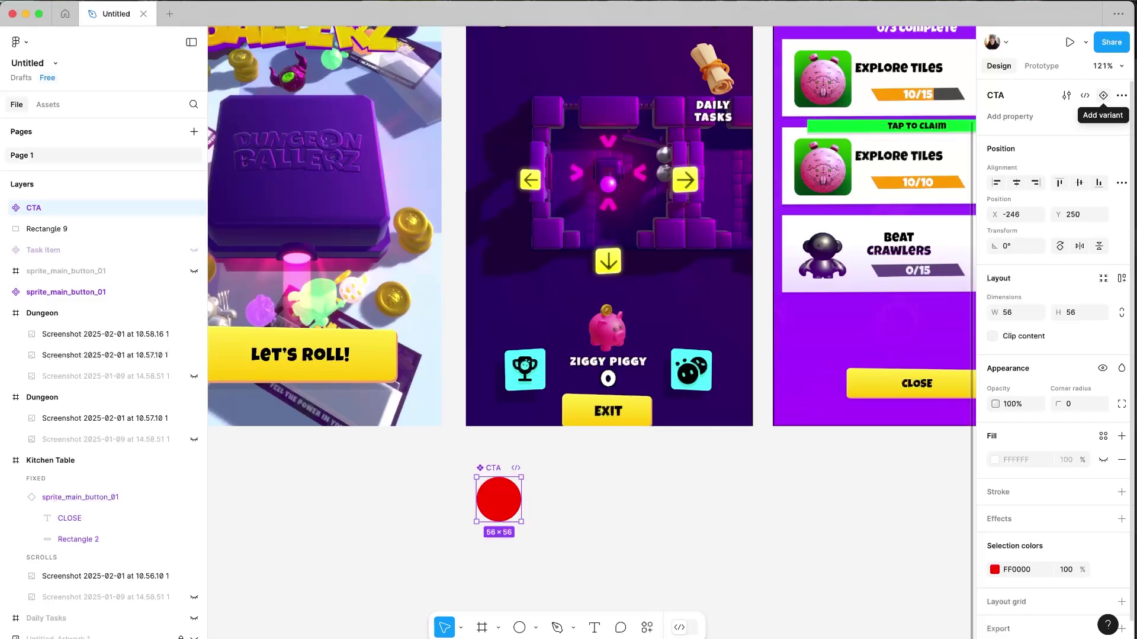
click(1102, 95)
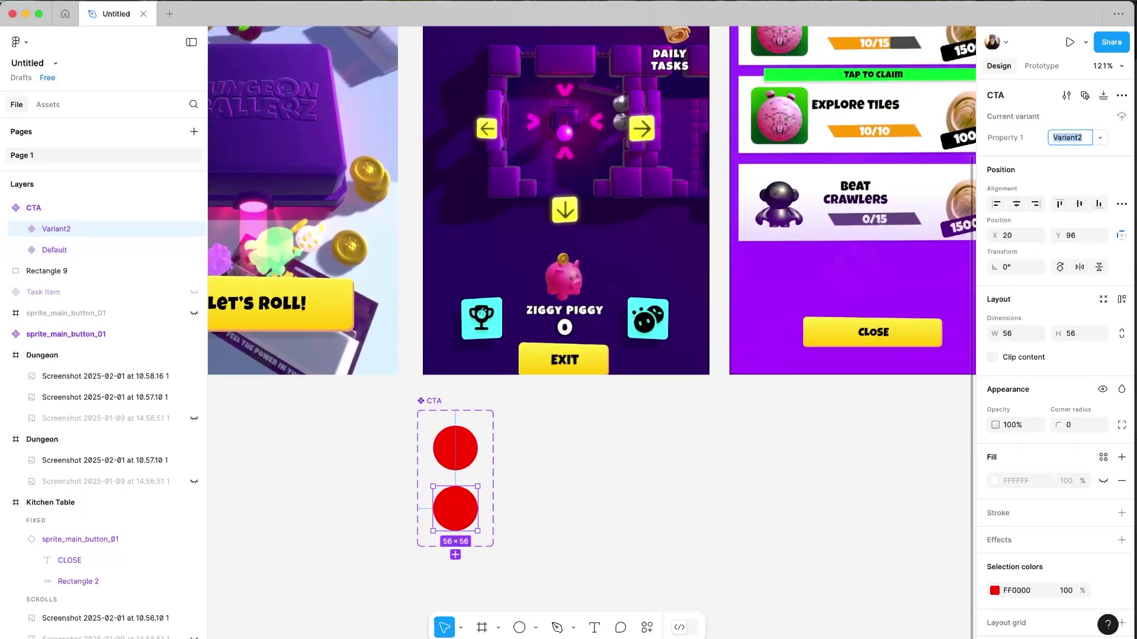
click(54, 250)
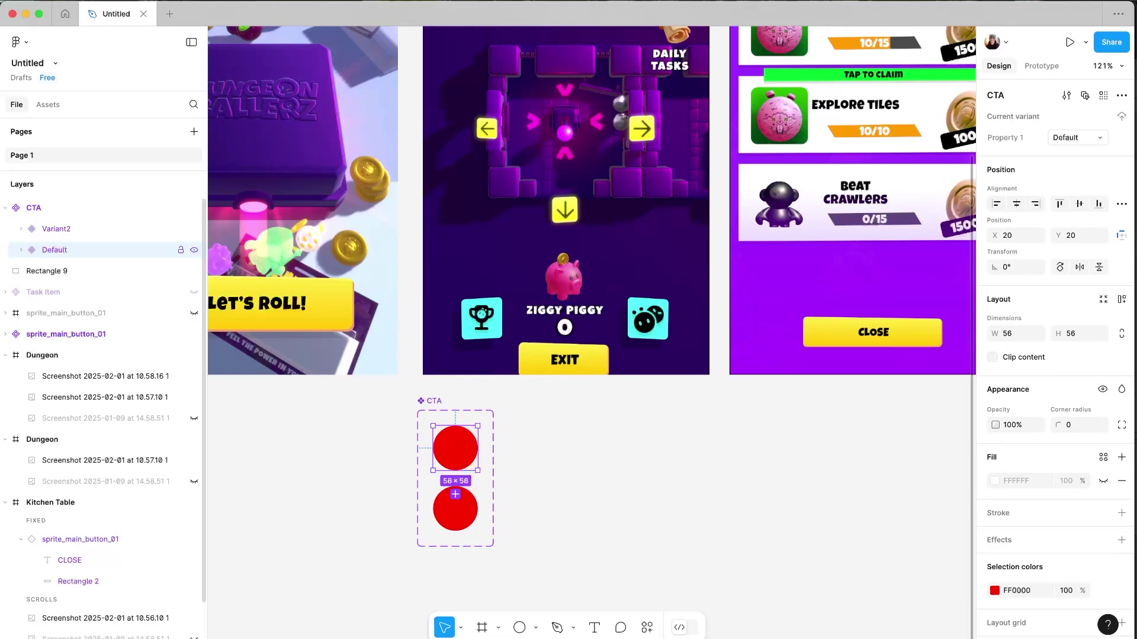
click(56, 229)
double_click(56, 230)
click(425, 448)
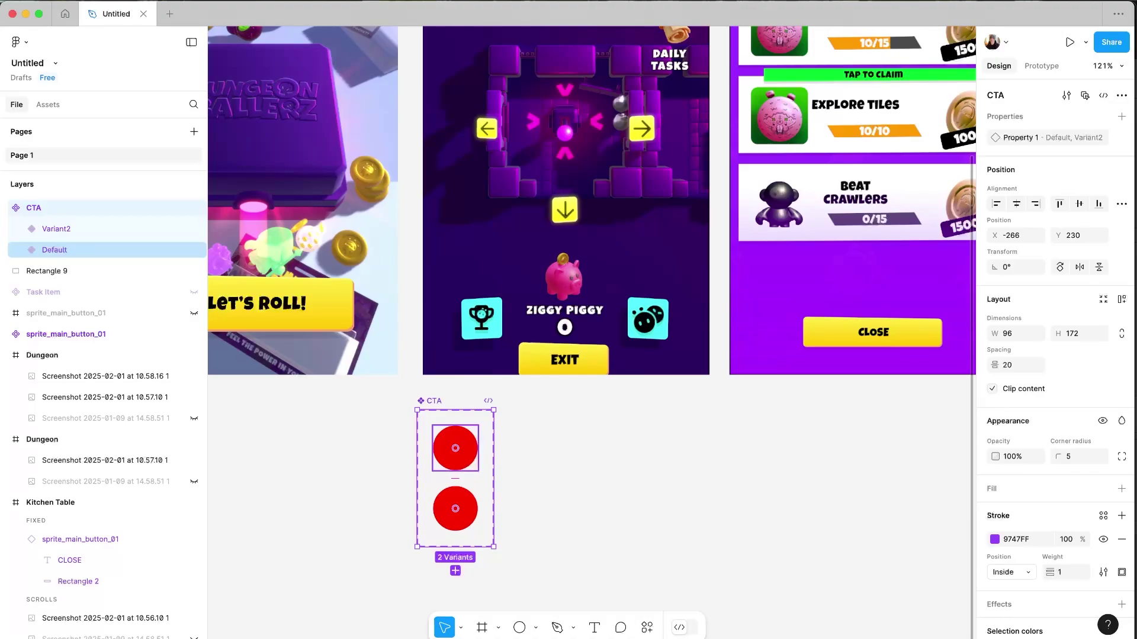
Create a prototype connection from the CTA component's Default variant to Variant2
click(456, 448)
click(1041, 66)
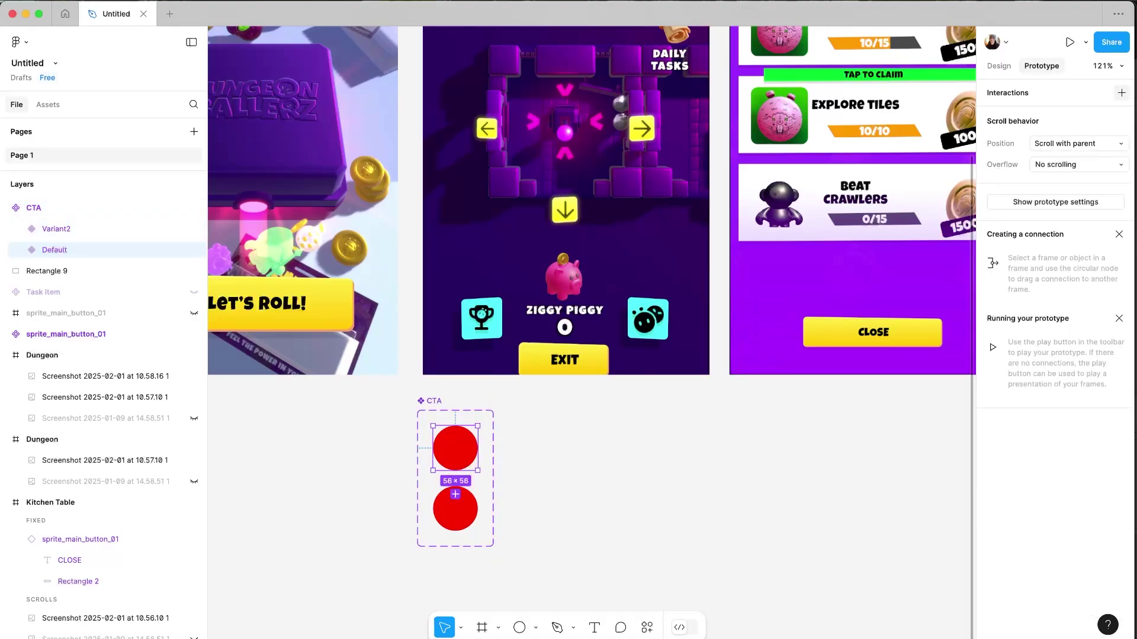
click(1120, 92)
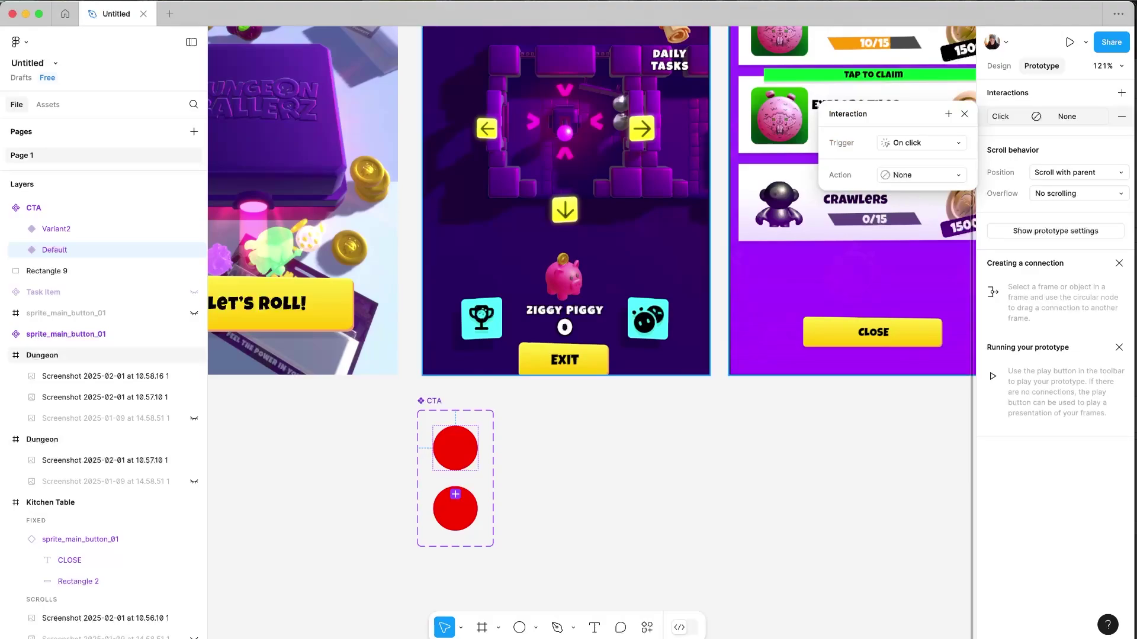
click(536, 448)
click(455, 449)
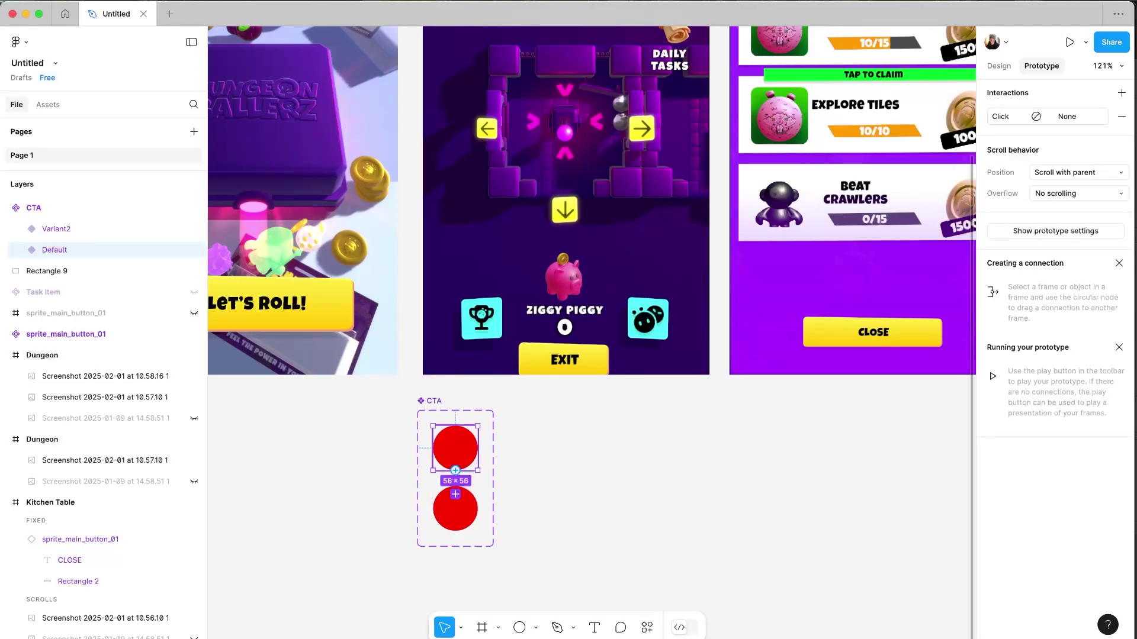
drag(455, 470, 455, 506)
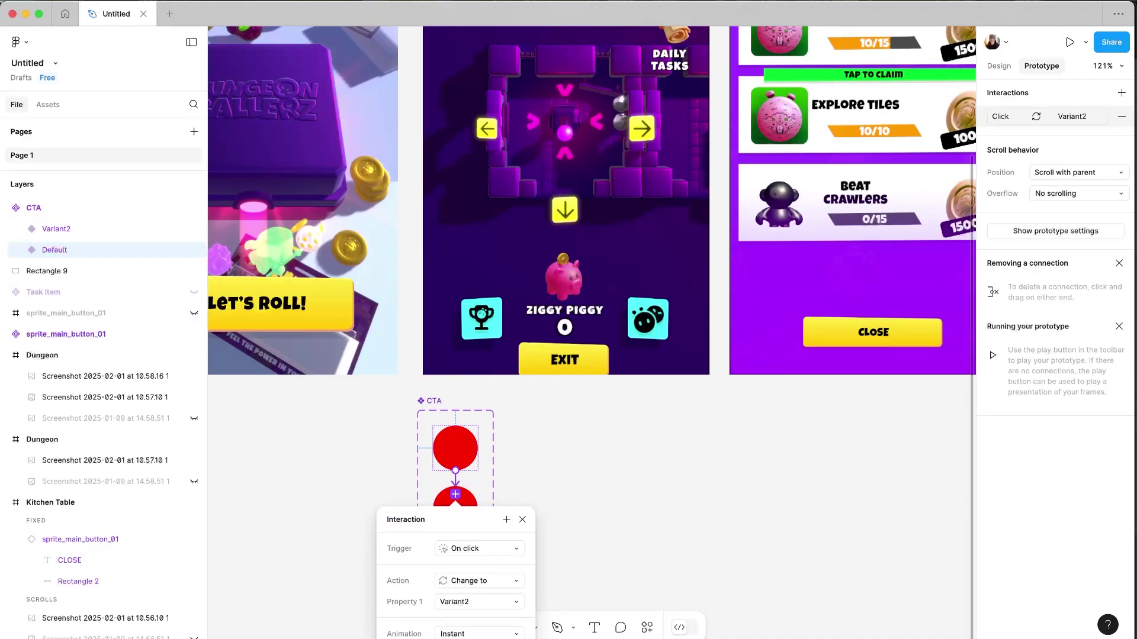
Set the Default-to-Variant2 interaction's trigger to After delay with a delay of 1 ms
scroll(433, 475, up, 5)
scroll(434, 475, down, 3)
scroll(433, 474, right, 1)
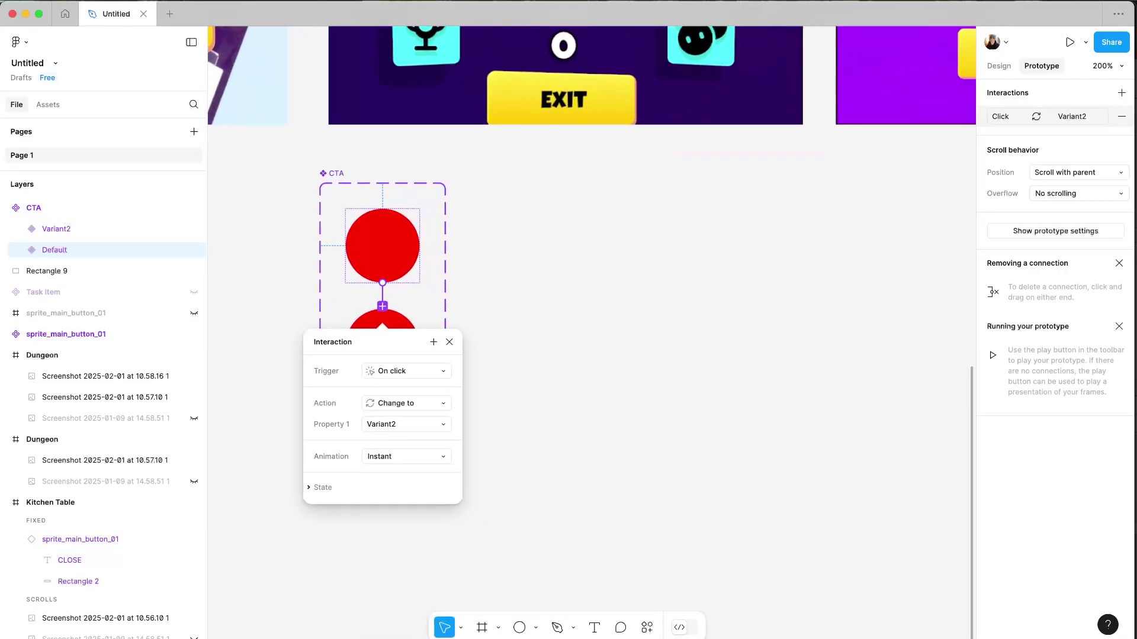
key(Escape)
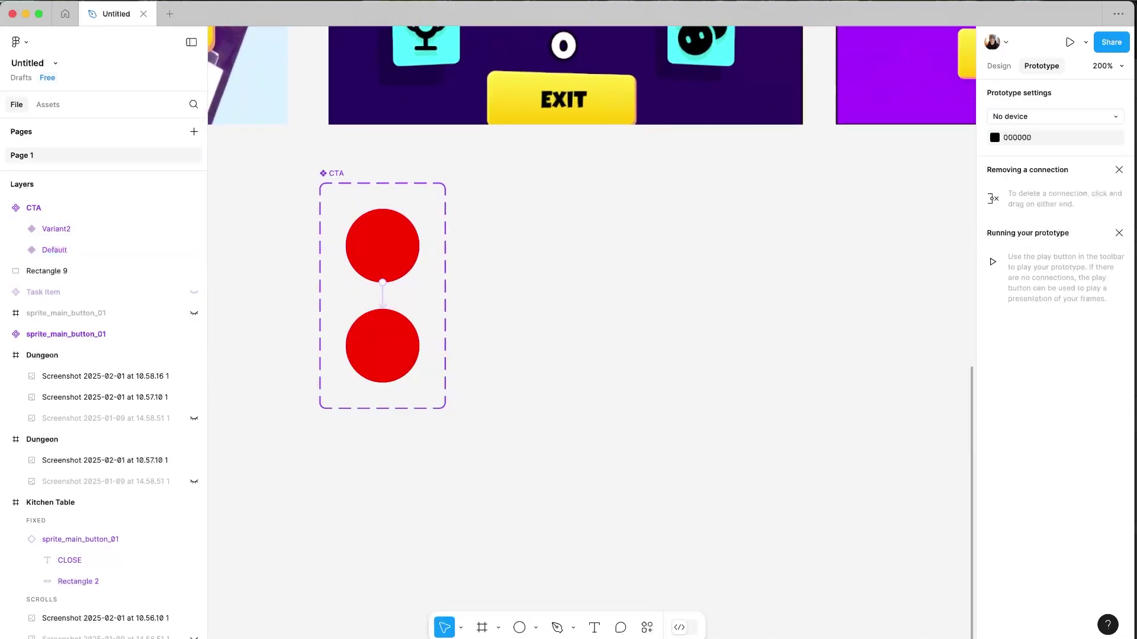
click(382, 296)
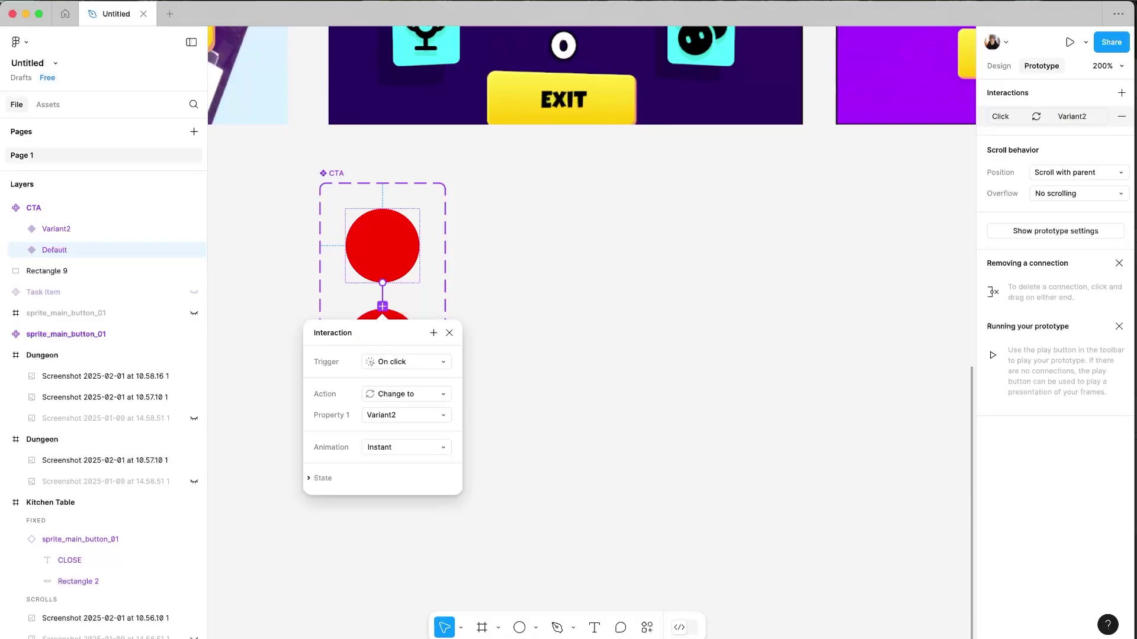
click(406, 362)
click(403, 526)
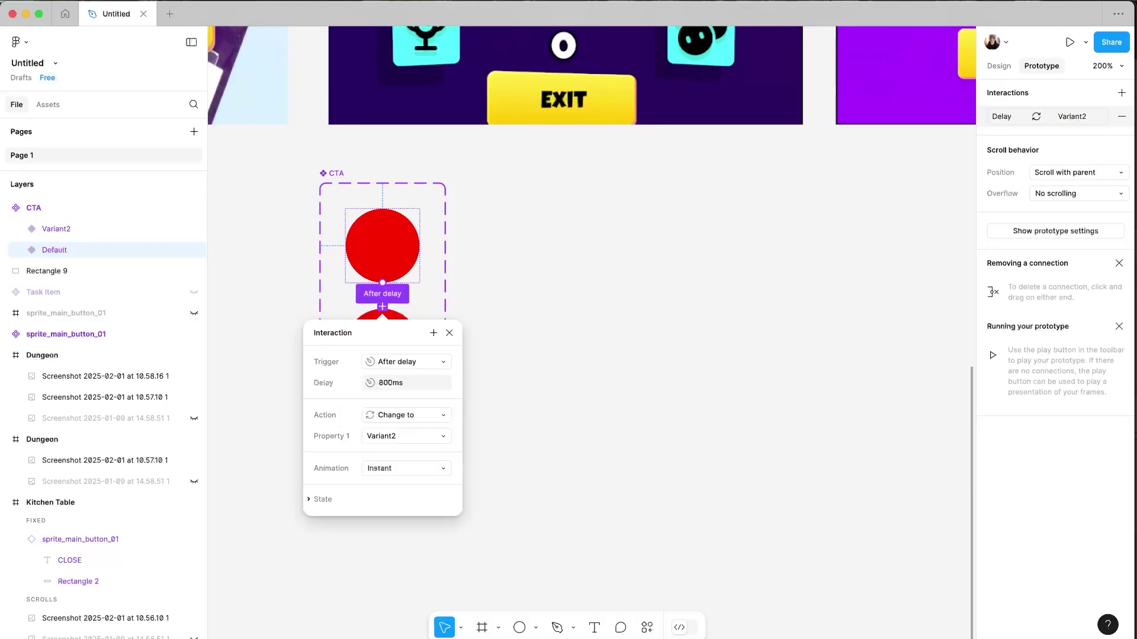
click(389, 383)
text(1)
key(Return)
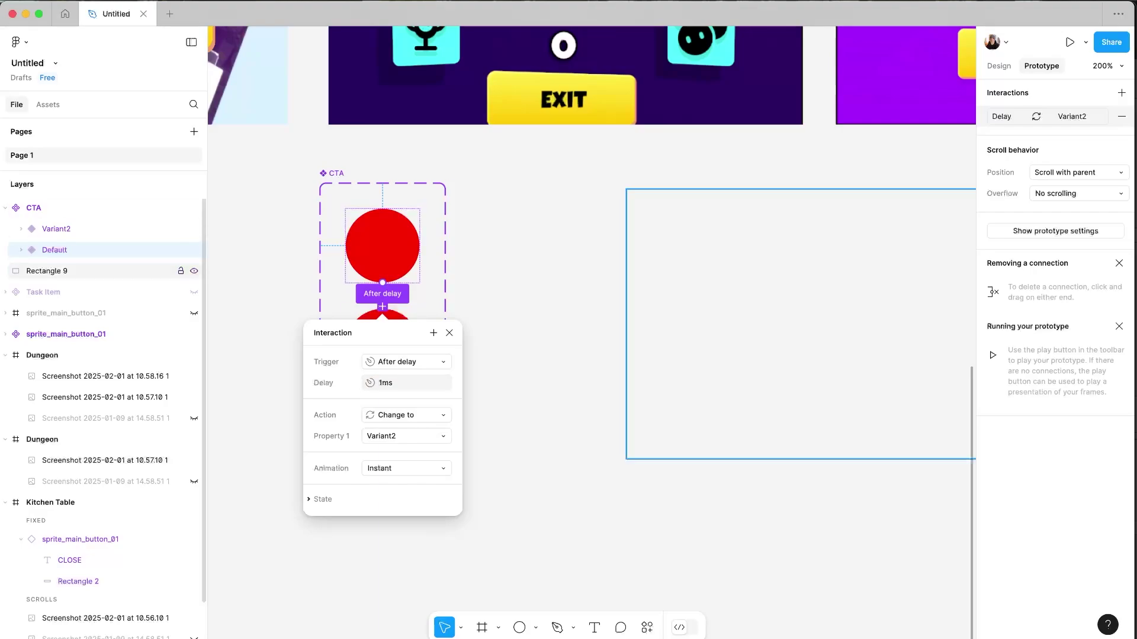
Set the animation of the Default-to-Variant2 interaction to Smart animate
click(406, 468)
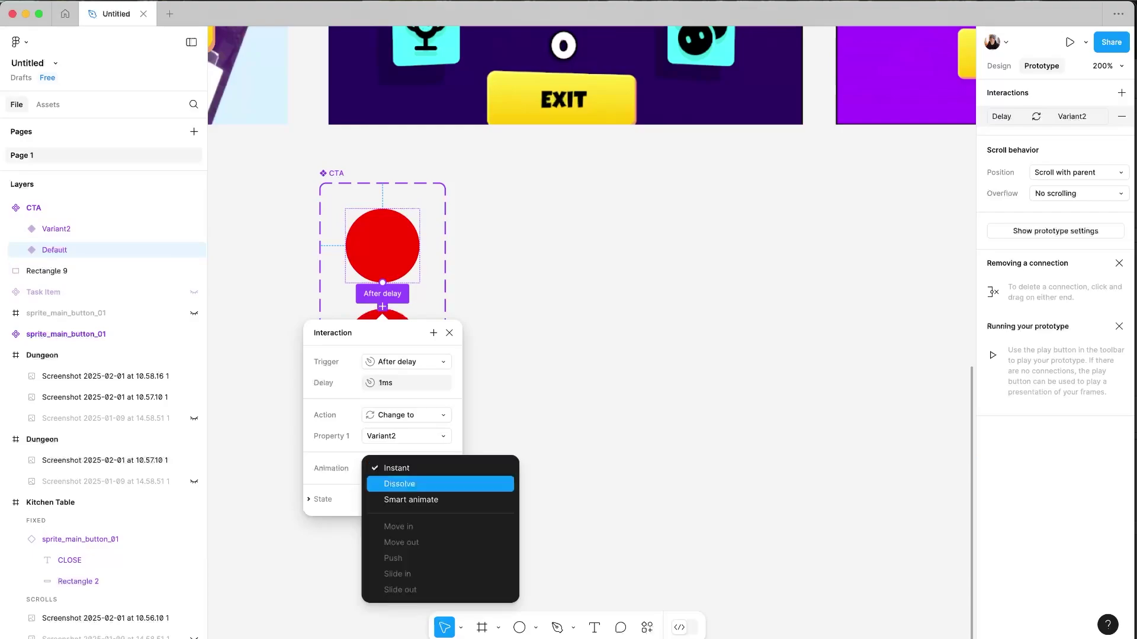
click(403, 499)
click(509, 355)
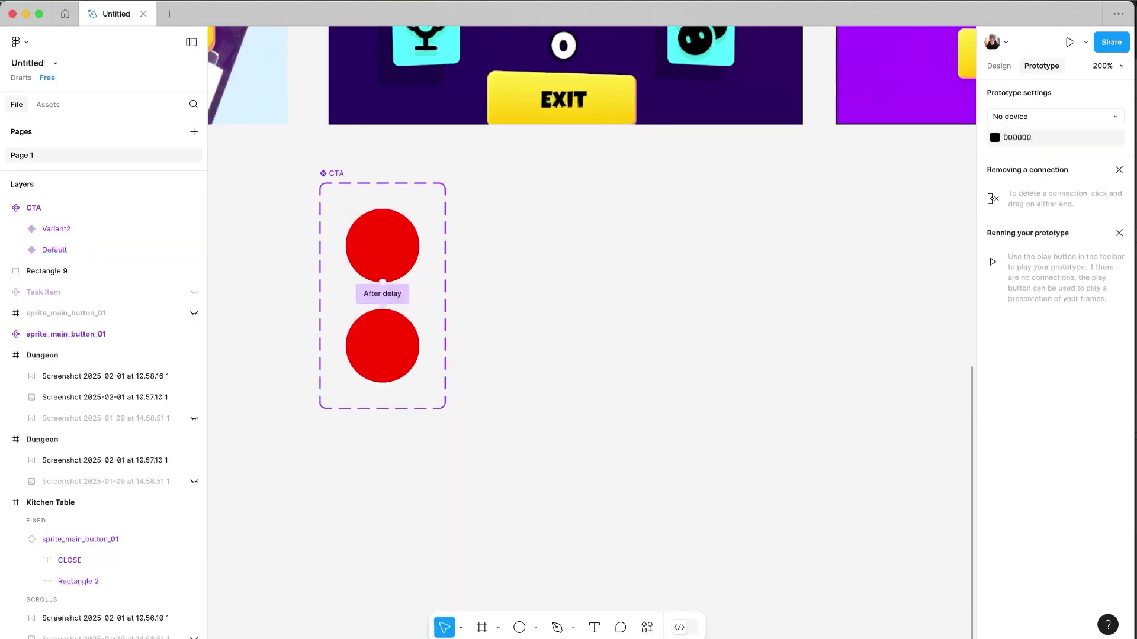
Connect Variant2 back to the Default variant with an After delay trigger of 800 ms
click(398, 347)
drag(419, 345, 409, 246)
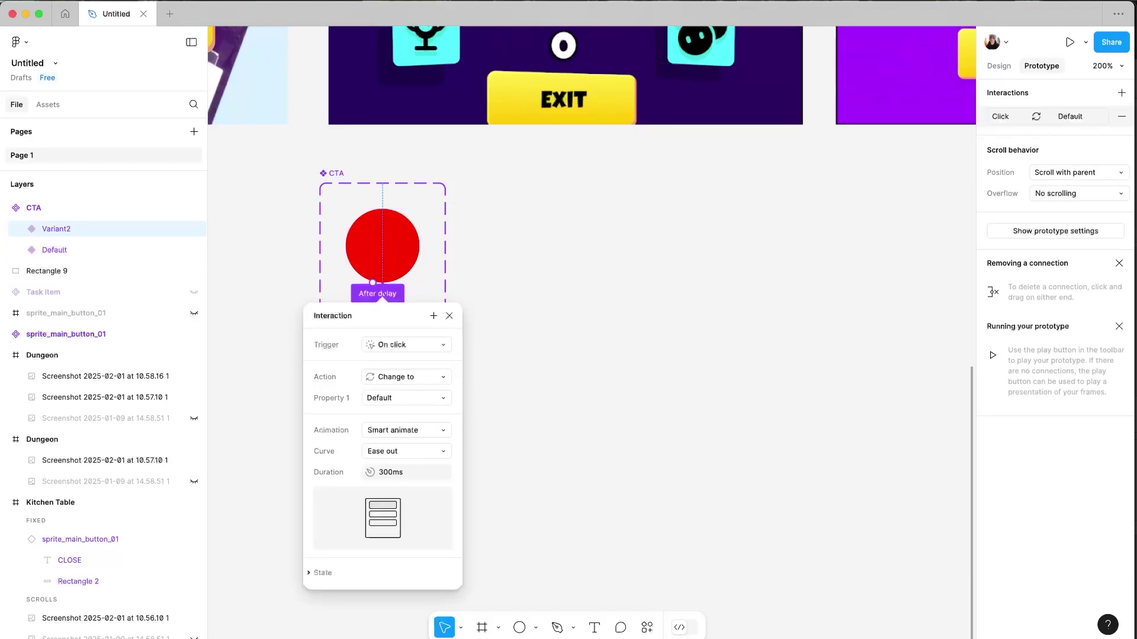
click(405, 344)
click(396, 507)
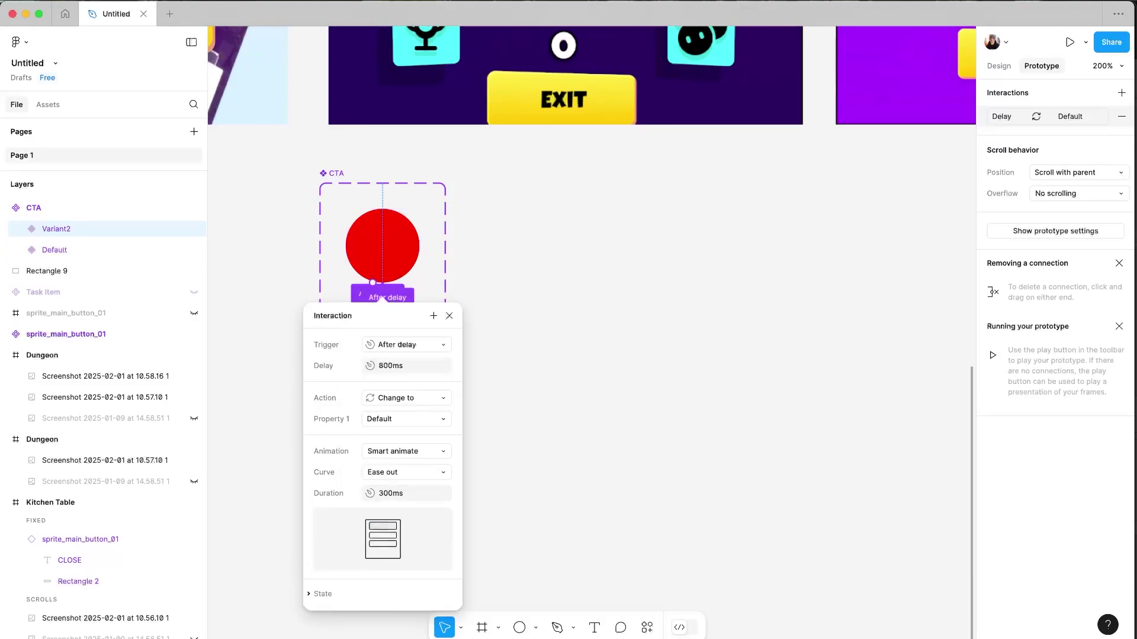
click(406, 366)
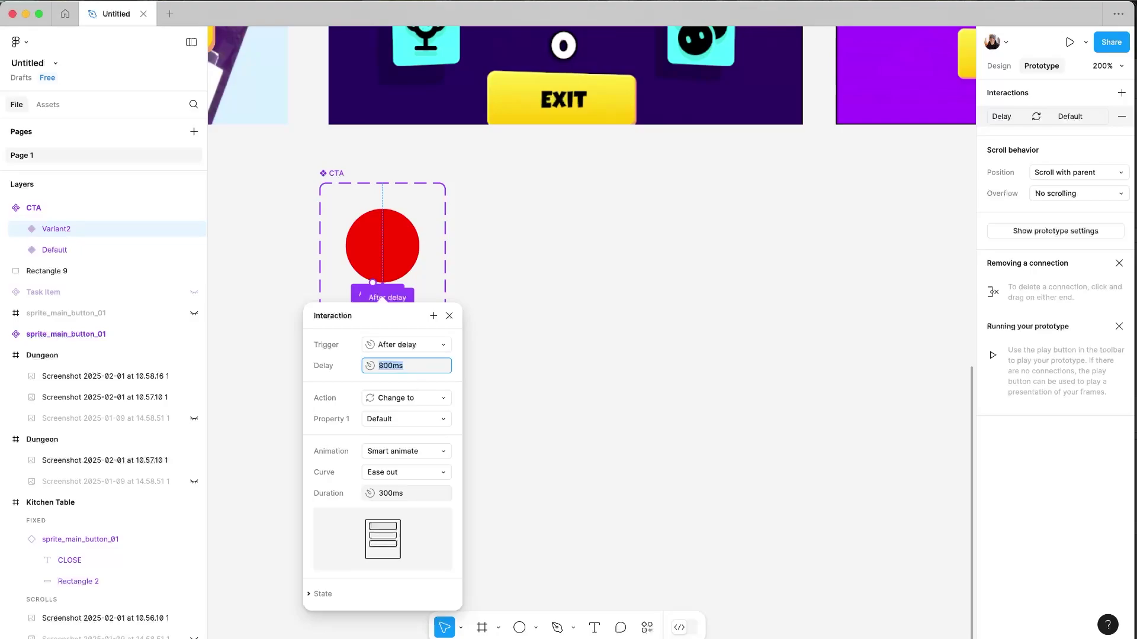
click(406, 494)
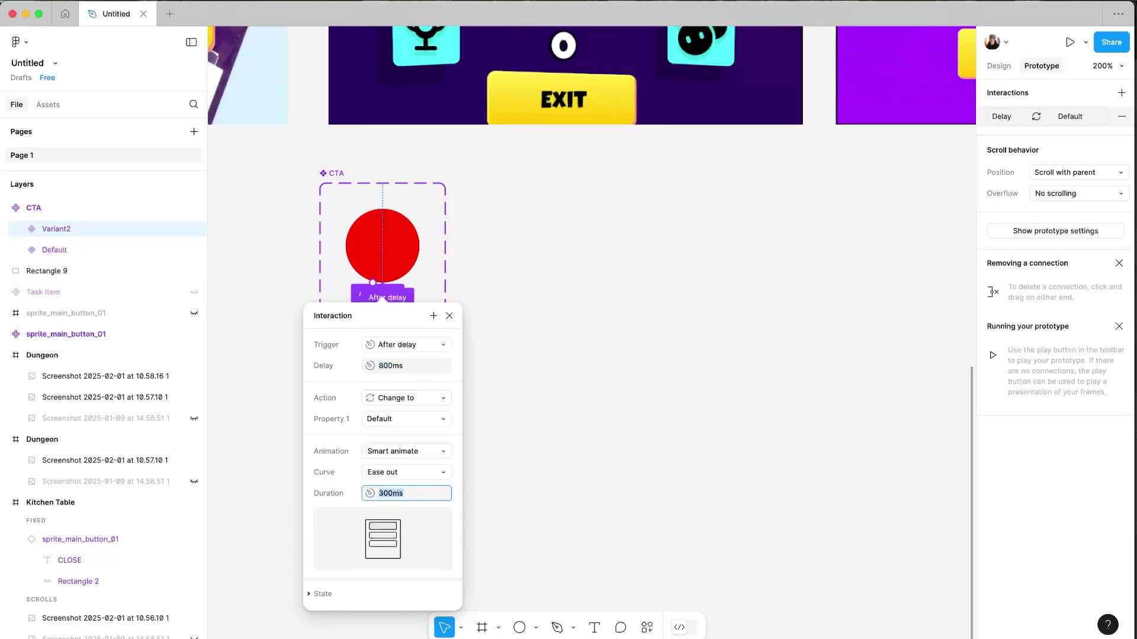
click(533, 307)
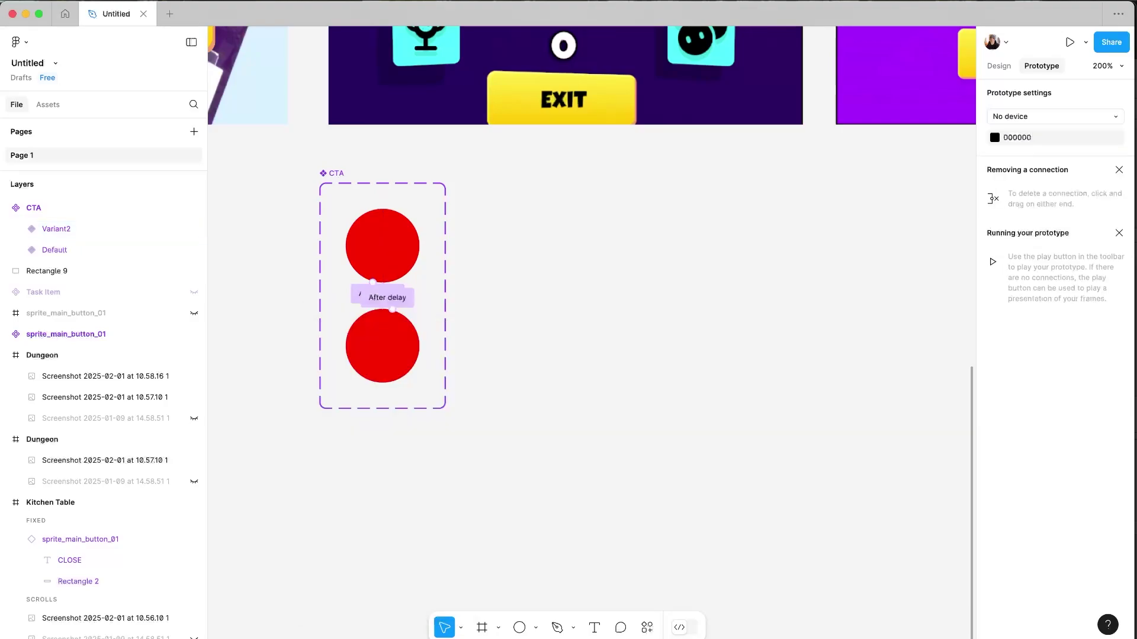
Place an instance of the CTA component from this file's assets on the empty canvas beside the component set
click(336, 173)
scroll(355, 195, up, 2)
scroll(356, 195, left, 1)
click(48, 104)
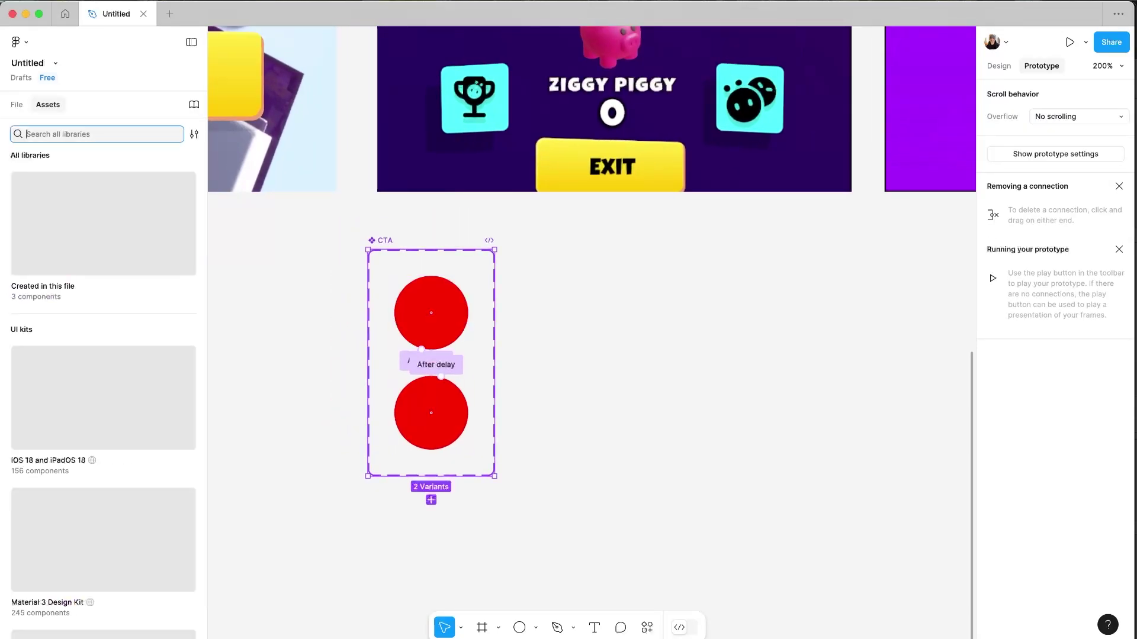
click(103, 231)
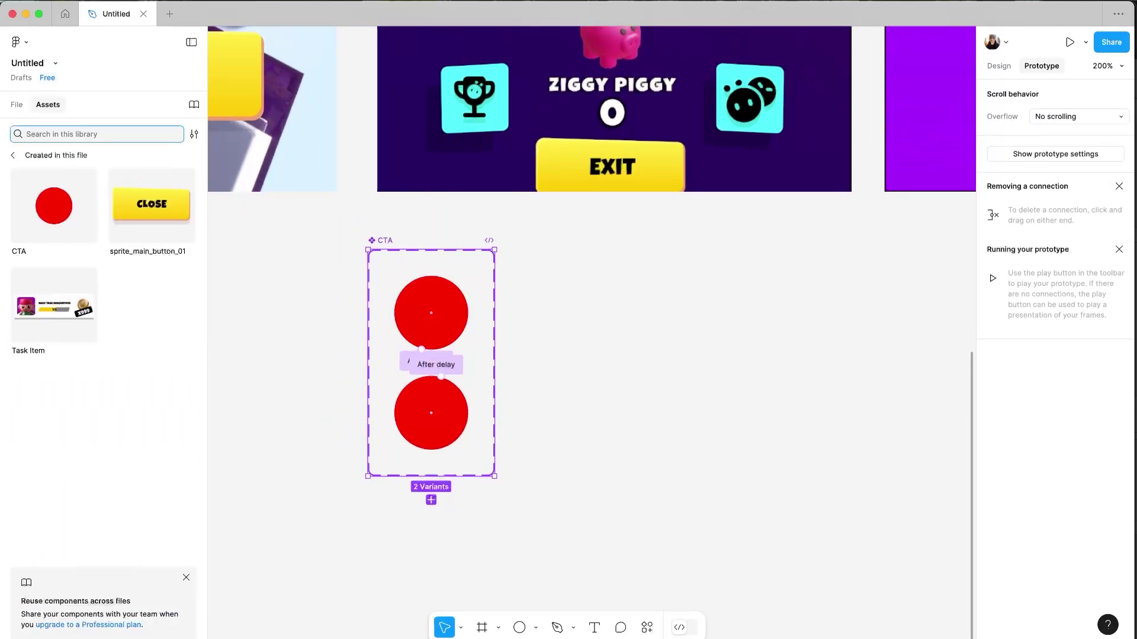
drag(54, 206, 679, 364)
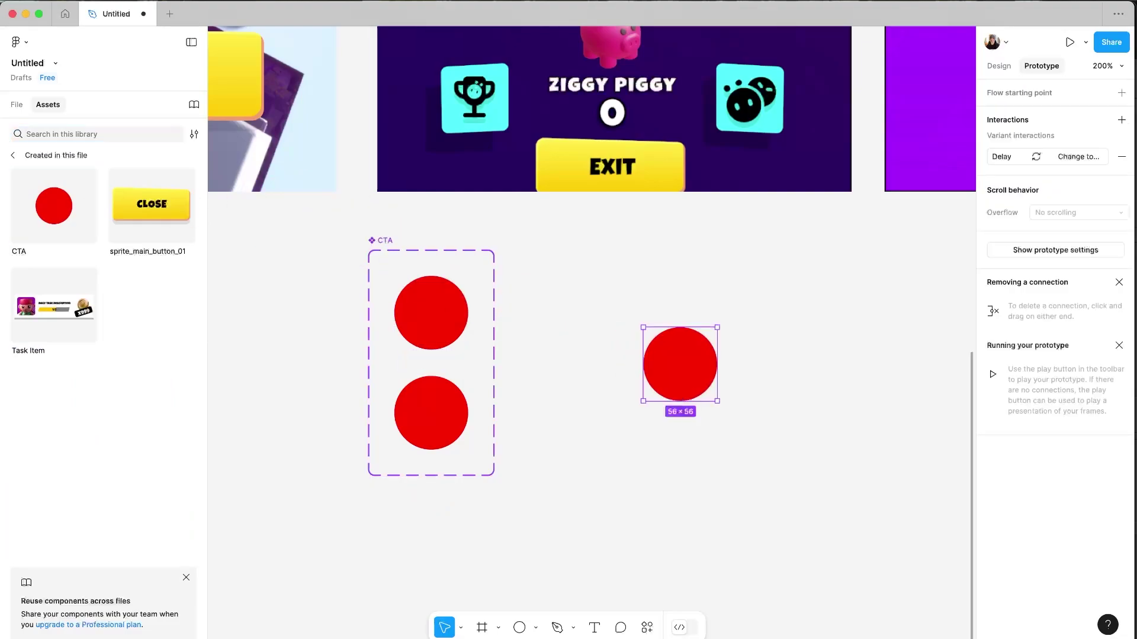
Move the CTA instance into the middle Dungeon frame, between the Lives and Booty icons near its upper edge
click(12, 155)
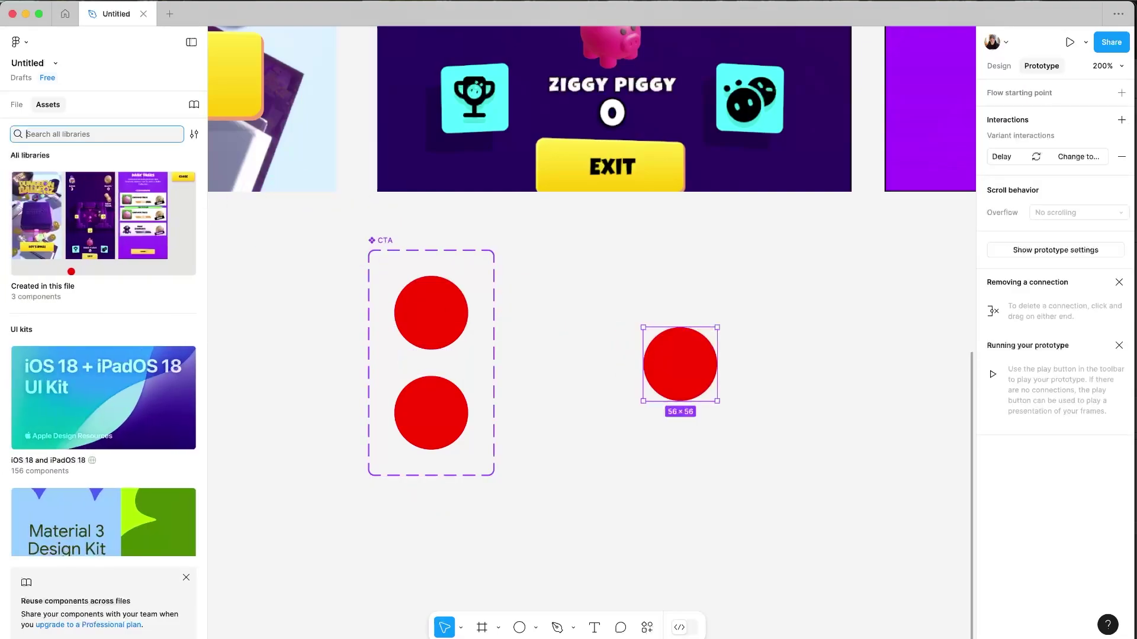
key(alt+1)
scroll(592, 332, up, 5)
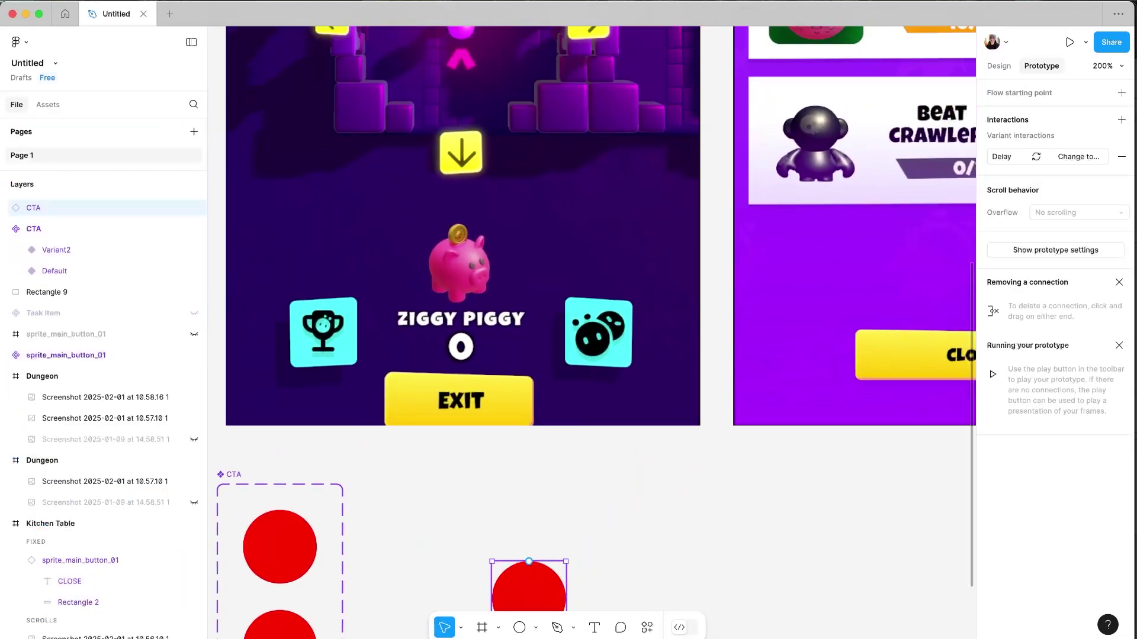
drag(563, 583, 573, 220)
scroll(576, 218, down, 3)
scroll(578, 223, down, 4)
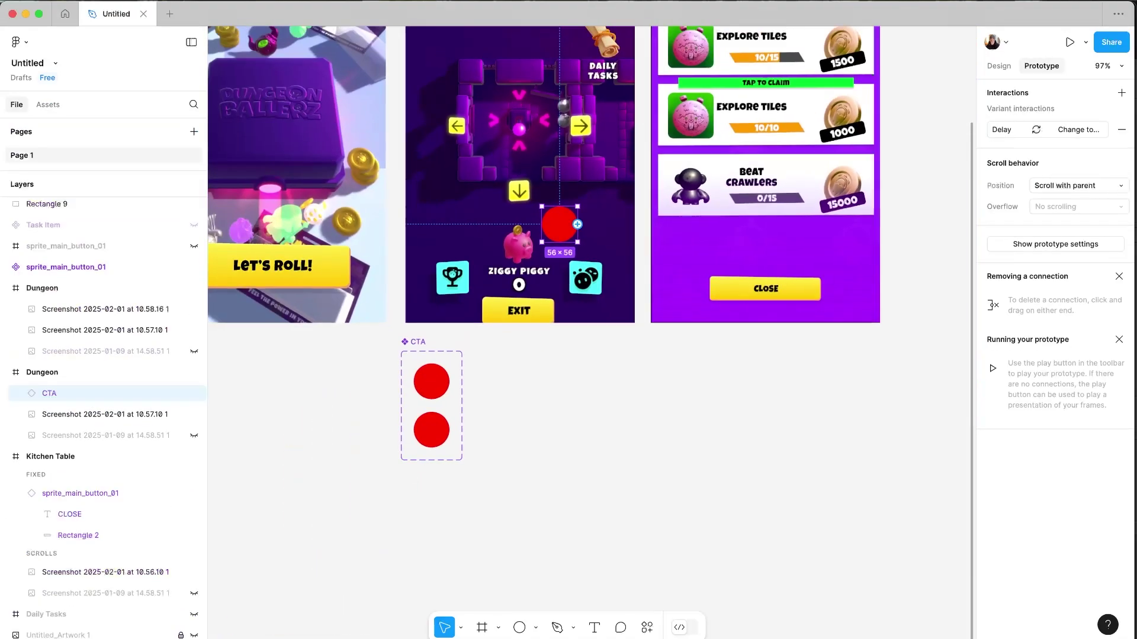
drag(653, 325, 624, 191)
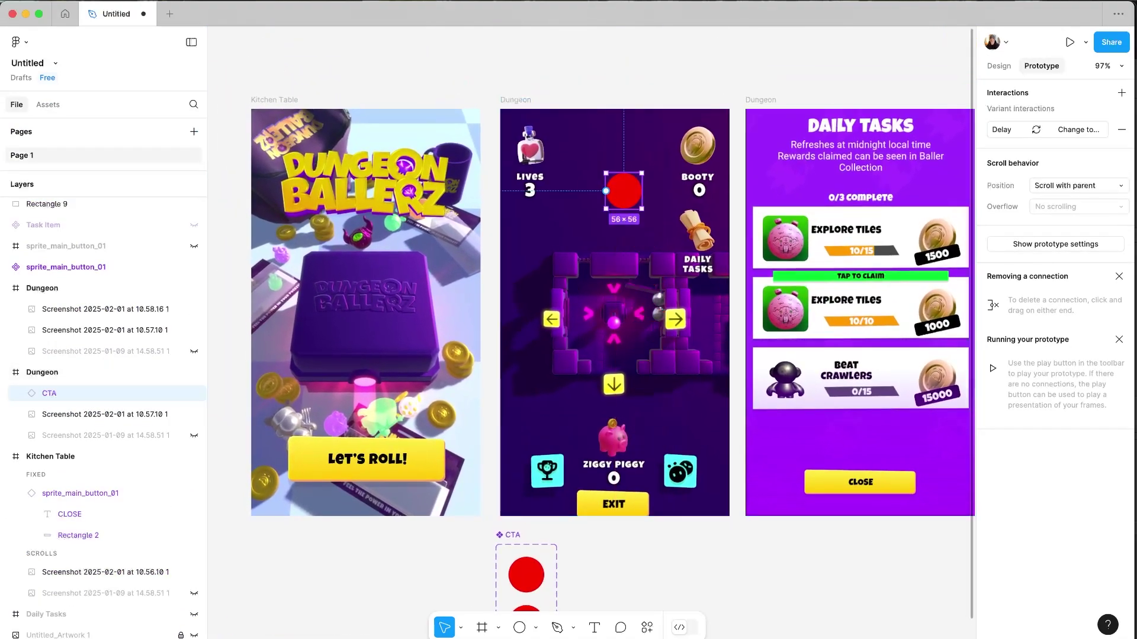
Add a flow starting point to the Kitchen Table frame
click(274, 100)
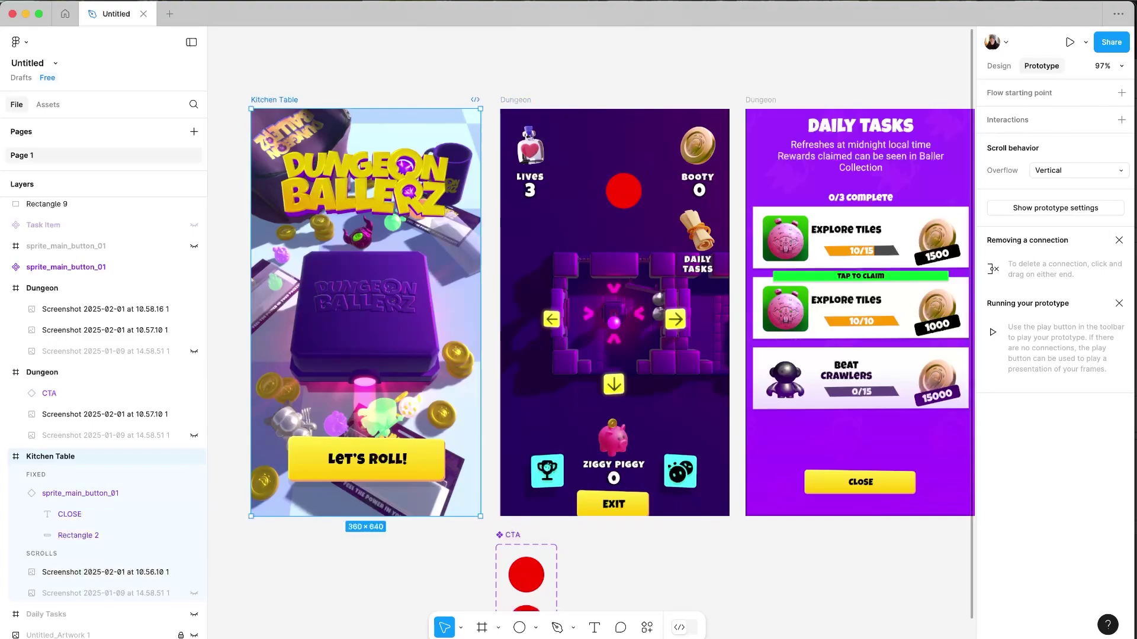
click(1121, 93)
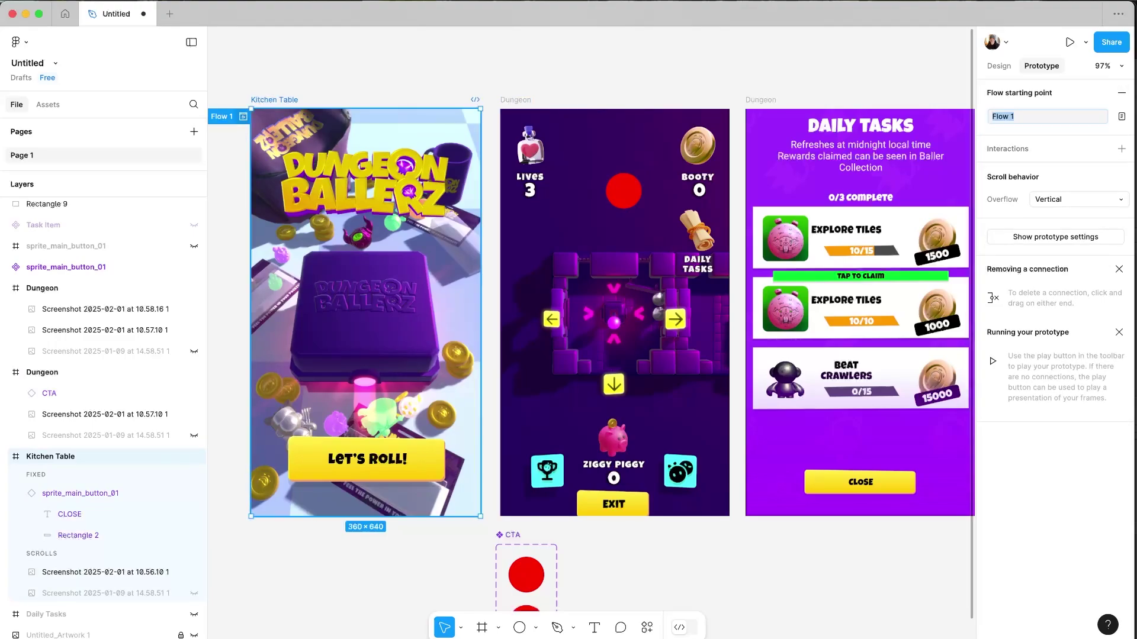
Move the CTA instance from the middle Dungeon frame into the Kitchen Table frame, over the upper edge of the Let's Roll! button
scroll(366, 266, left, 2)
scroll(365, 266, down, 1)
scroll(591, 319, up, 2)
scroll(591, 319, right, 1)
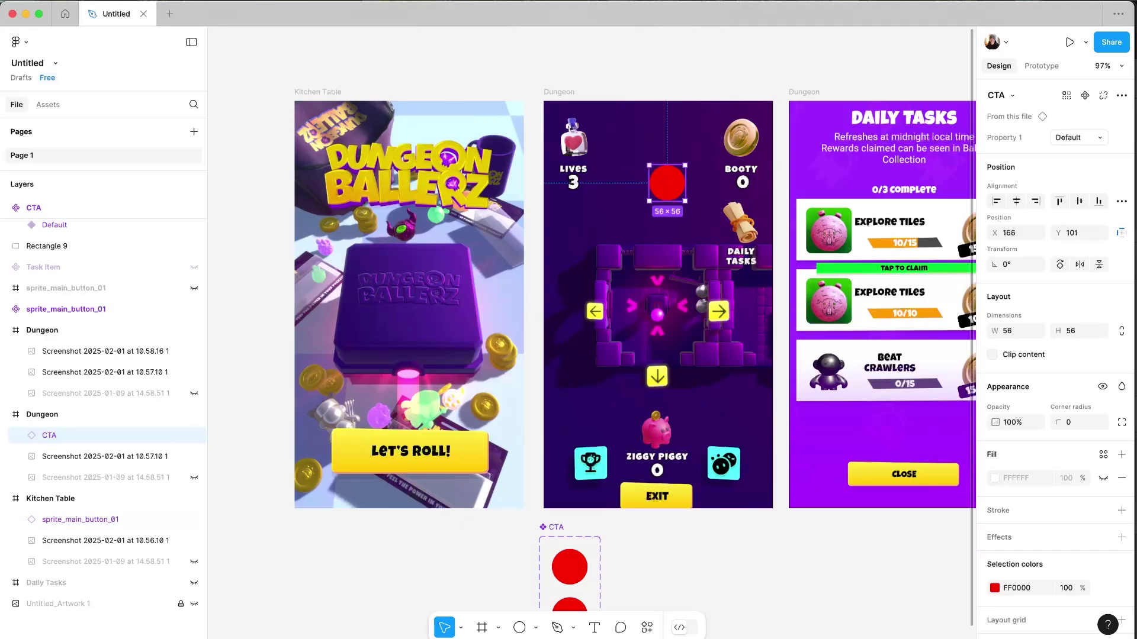
drag(667, 183, 415, 428)
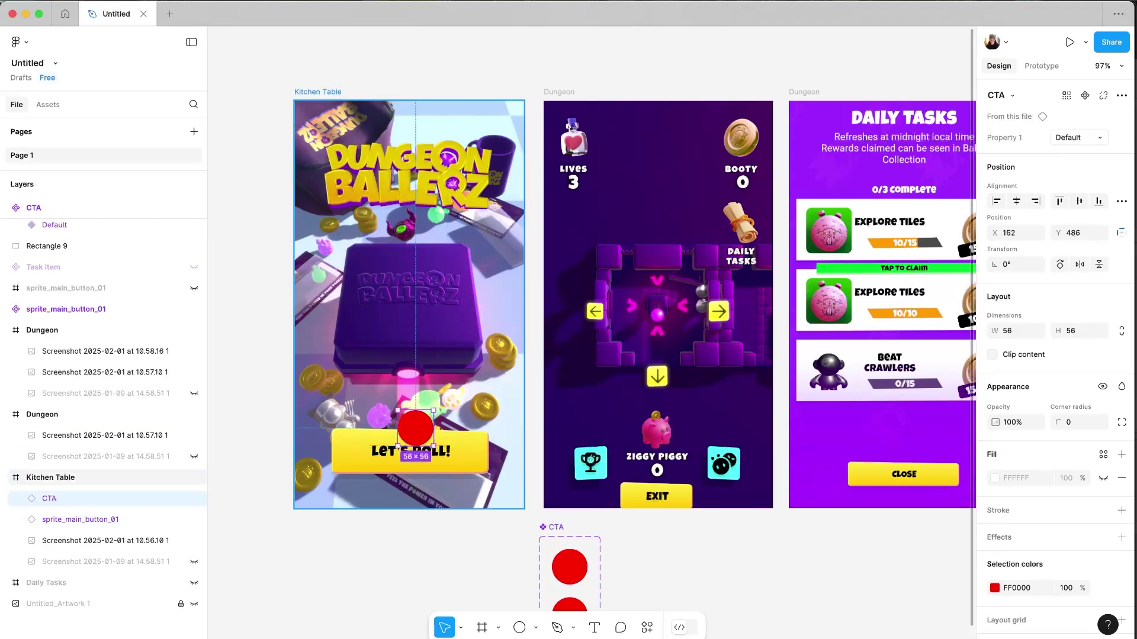
Preview Flow 1 and position the preview window beside the Kitchen Table frame, clear of the CTA component set
key(Escape)
click(1041, 66)
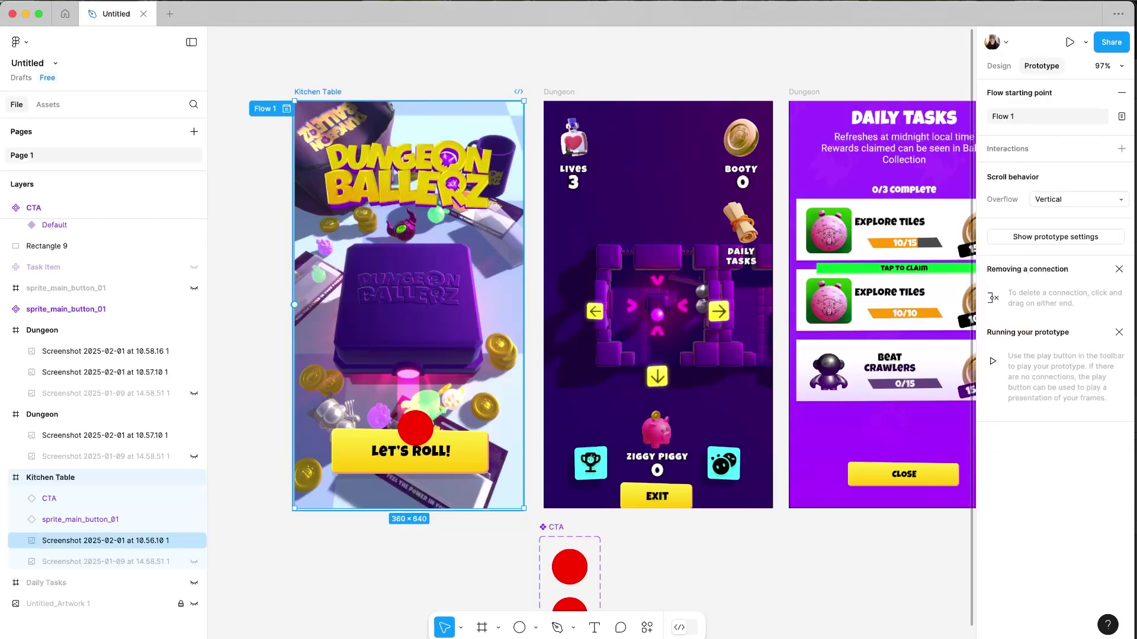
click(287, 108)
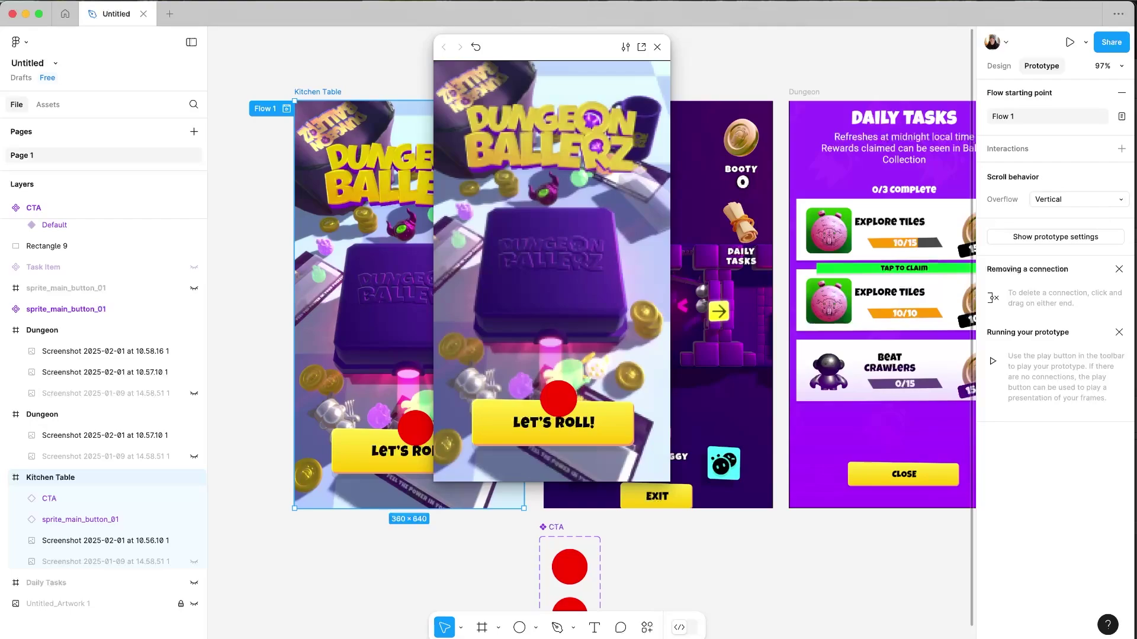
scroll(570, 567, down, 2)
scroll(569, 567, left, 3)
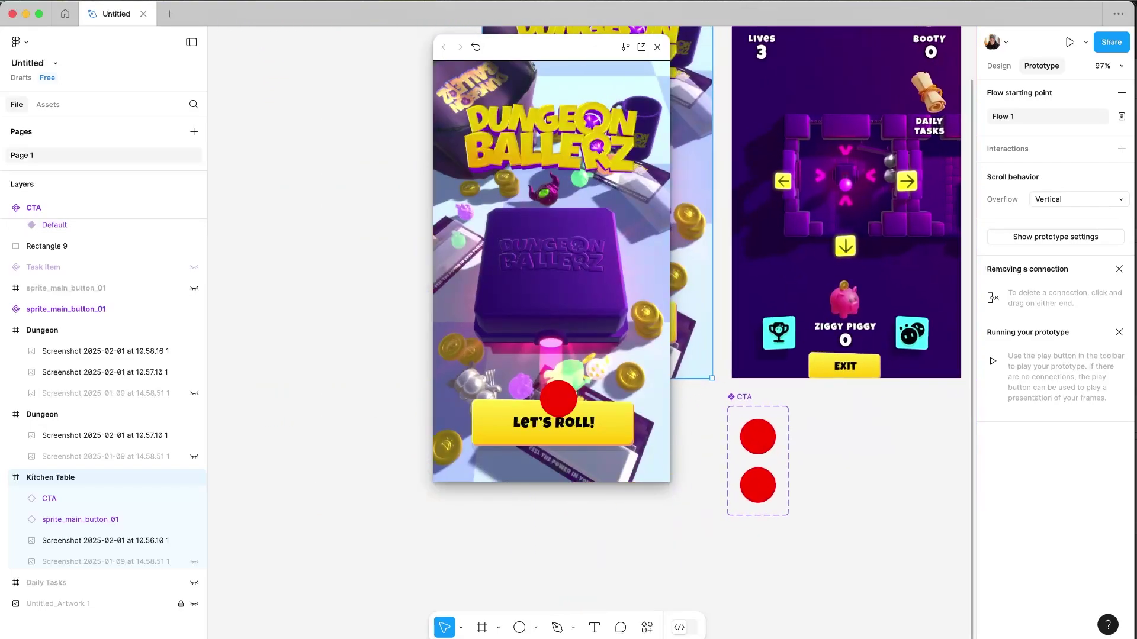
scroll(768, 438, down, 1)
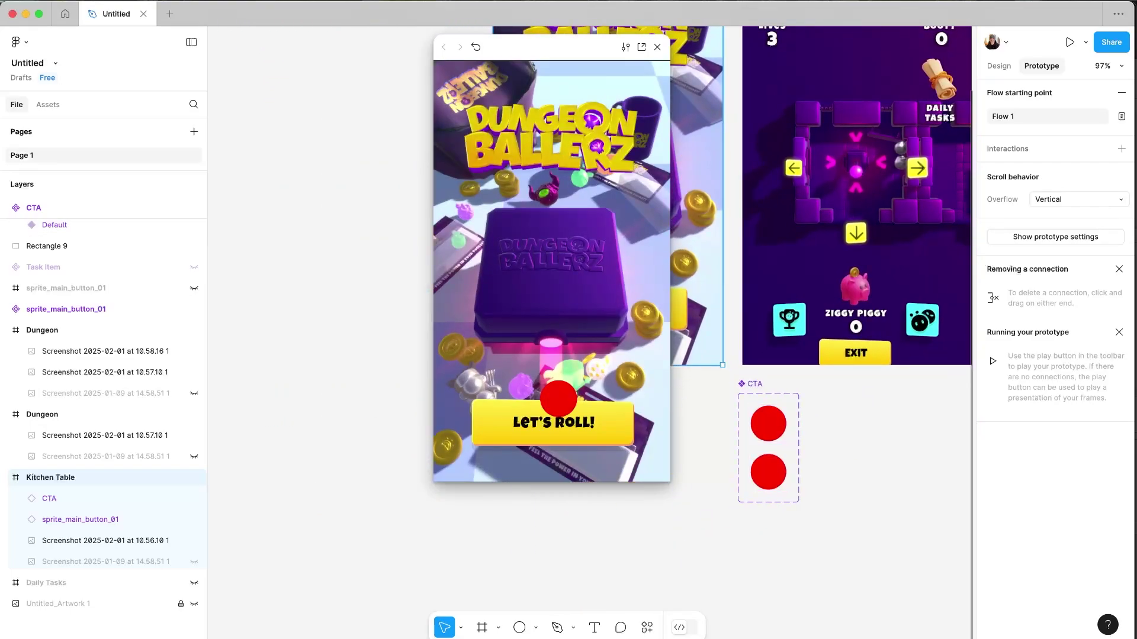
drag(551, 47, 373, 62)
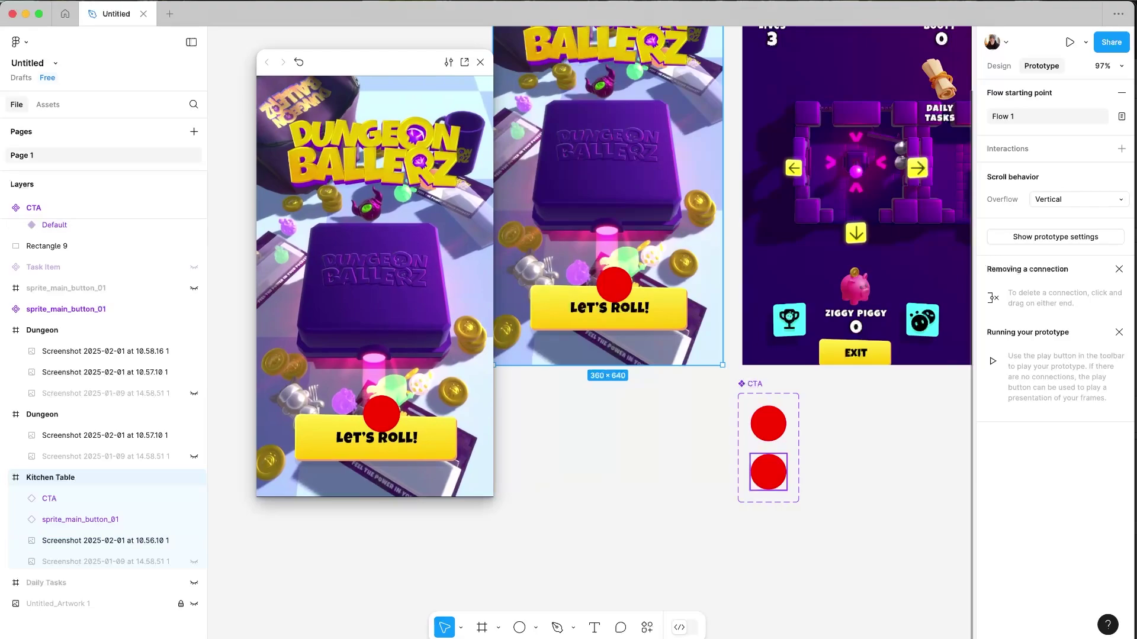
Change the fill of the ellipse in the lower CTA variant to light pink FFAFAF
click(768, 471)
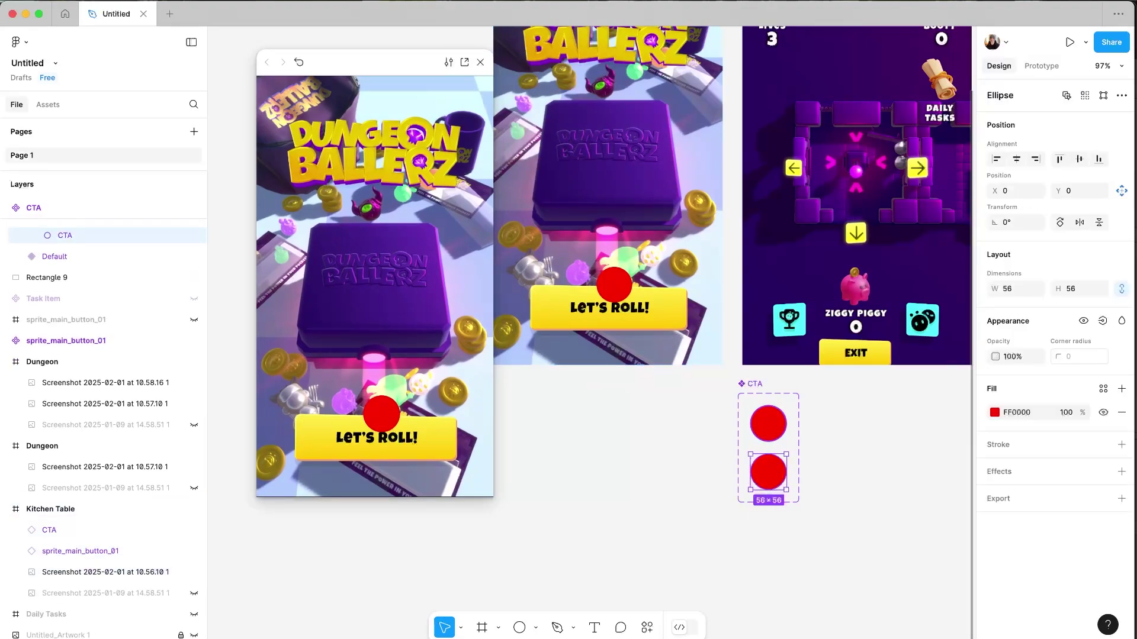
click(995, 412)
click(926, 367)
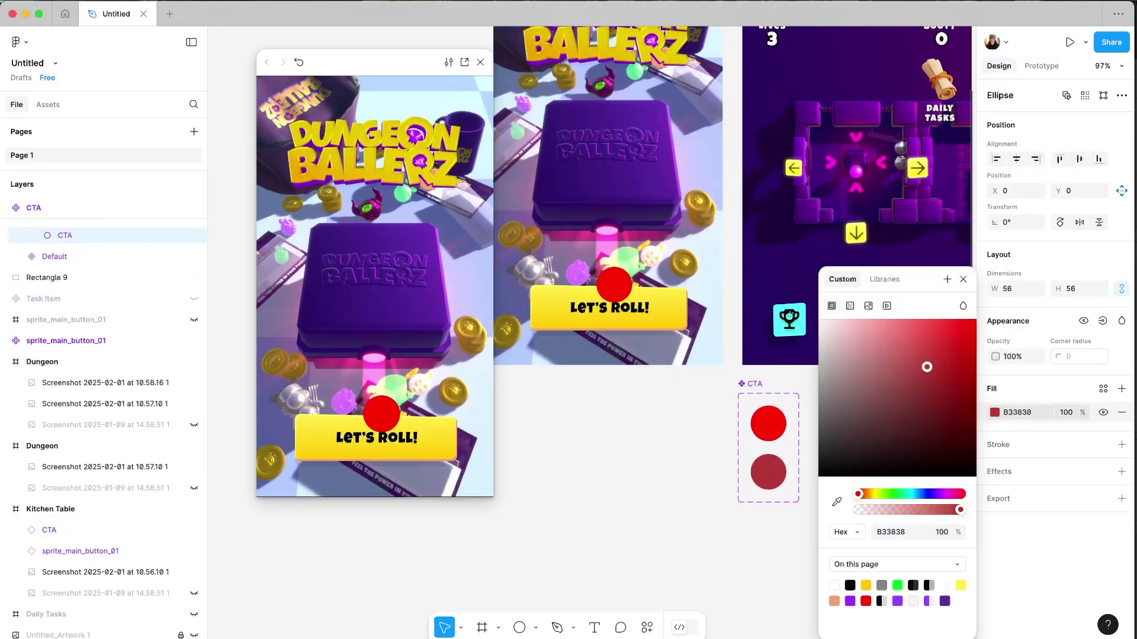
drag(926, 367, 867, 320)
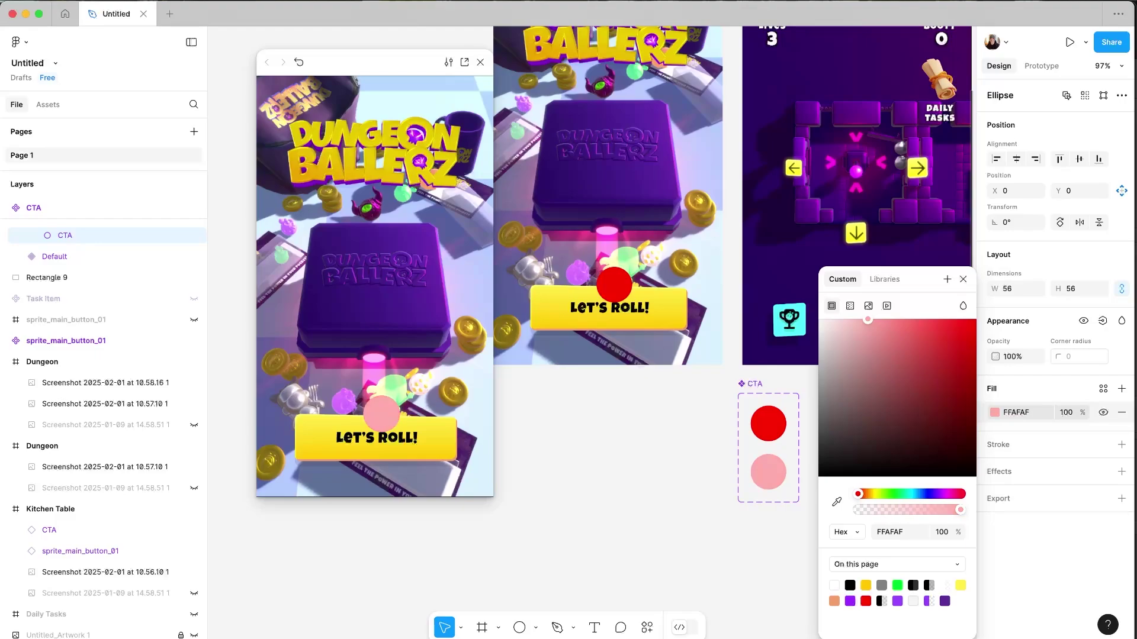
click(963, 279)
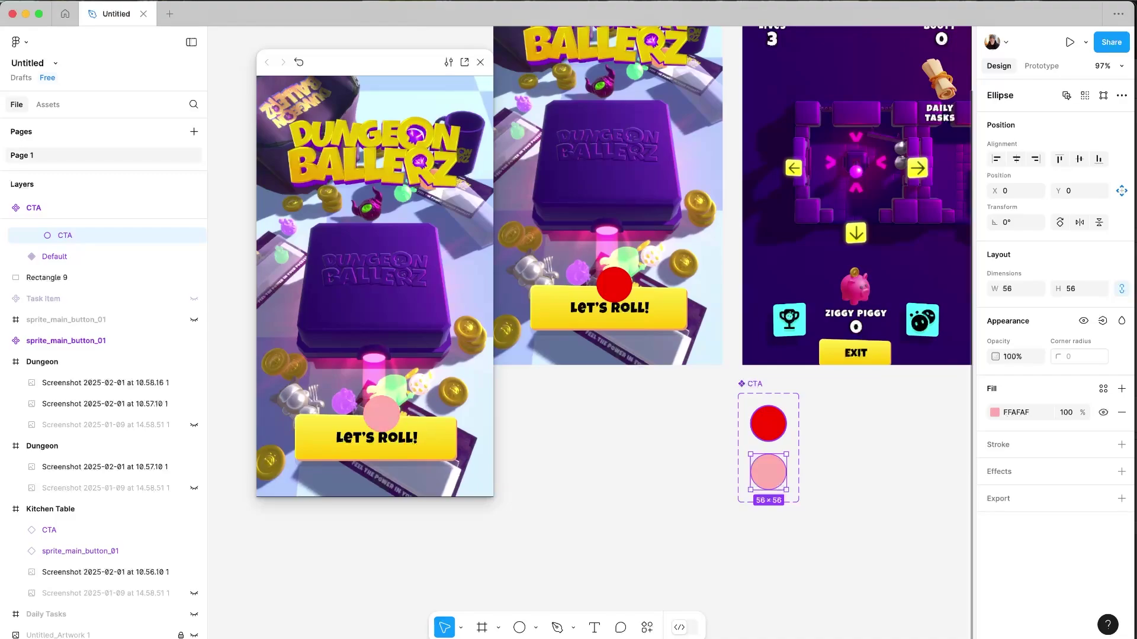
Enlarge the ellipse inside Variant2 to 90 × 90 around its centre
click(852, 471)
click(777, 472)
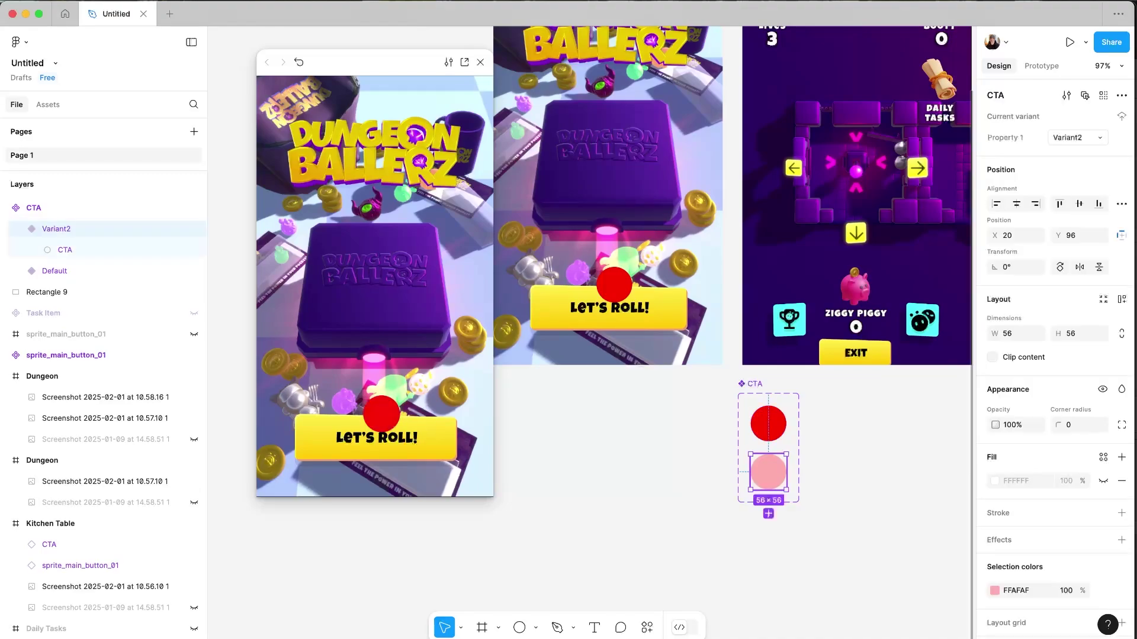
scroll(777, 472, up, 3)
scroll(775, 469, up, 5)
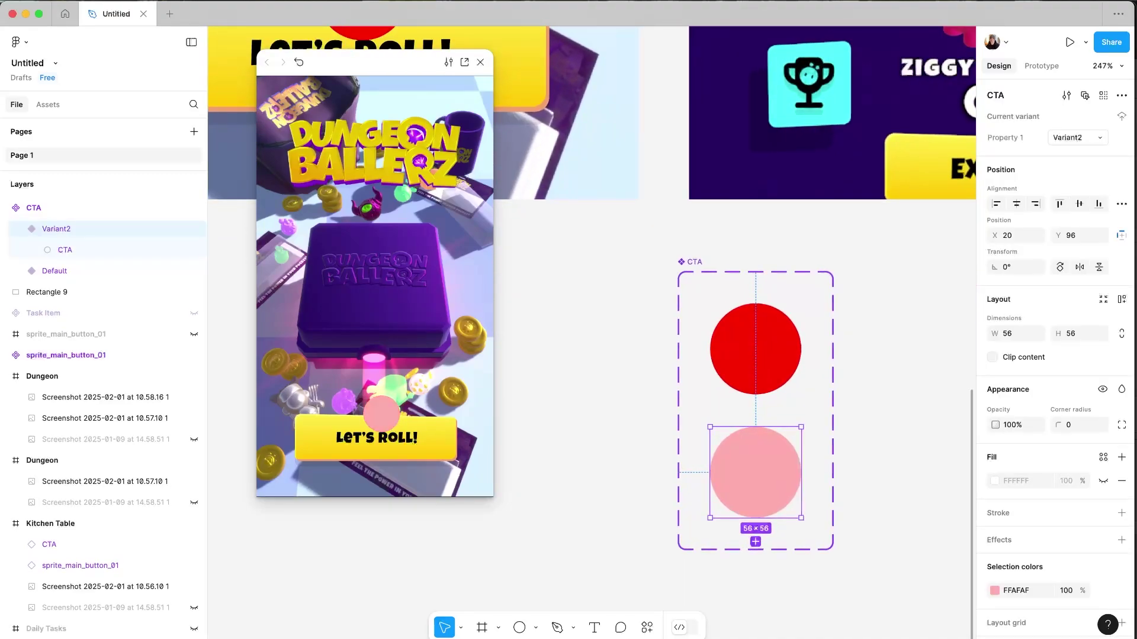
click(65, 250)
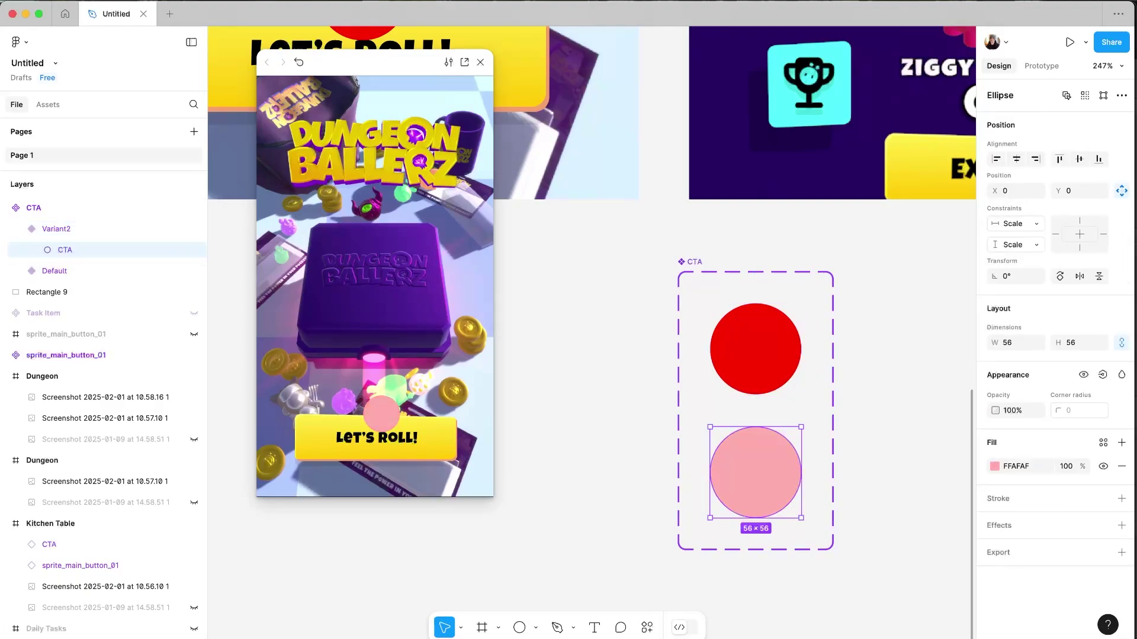
drag(801, 427, 828, 399)
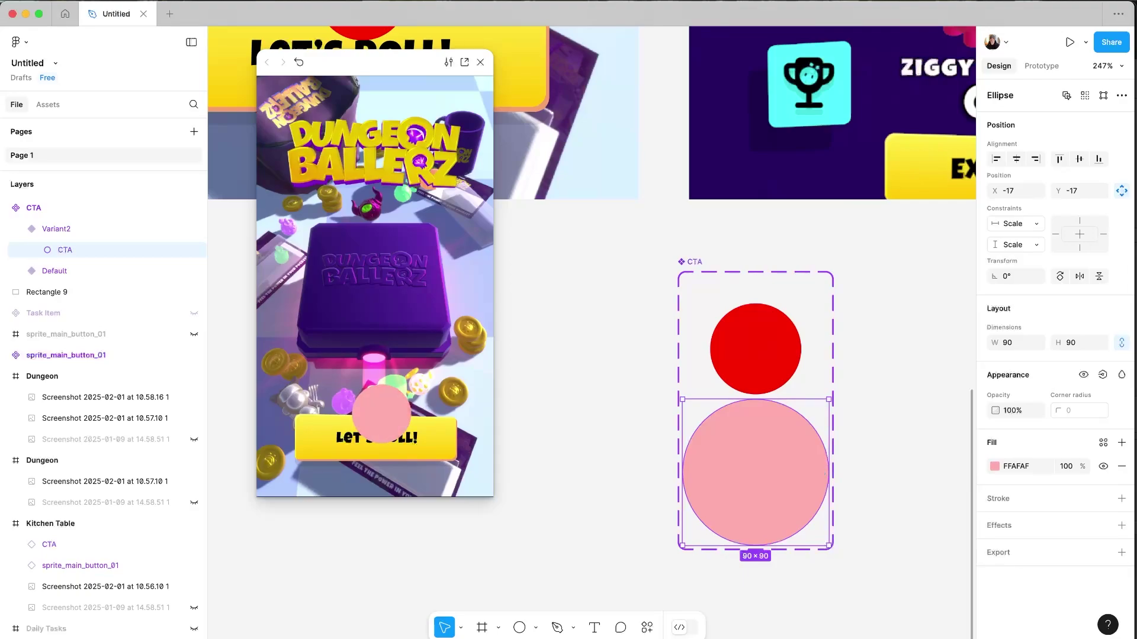
Set the fill opacity of the Variant2 ellipse to 0%
click(1065, 467)
text(0)
key(Return)
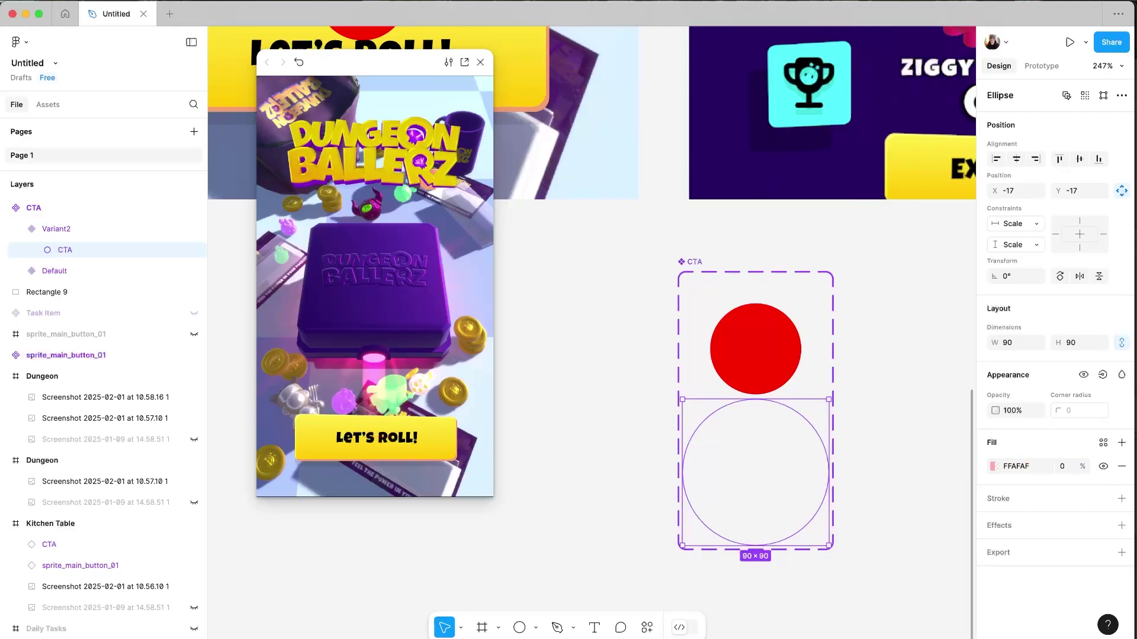
Close the preview and move the Kitchen Table's CTA instance onto the middle of the Let's Roll! button, at about X 150, Y 522
click(480, 62)
scroll(592, 331, up, 3)
scroll(592, 332, left, 1)
drag(416, 140, 396, 199)
scroll(391, 196, down, 5)
scroll(391, 197, up, 1)
scroll(391, 197, left, 1)
scroll(432, 331, up, 5)
scroll(392, 181, down, 3)
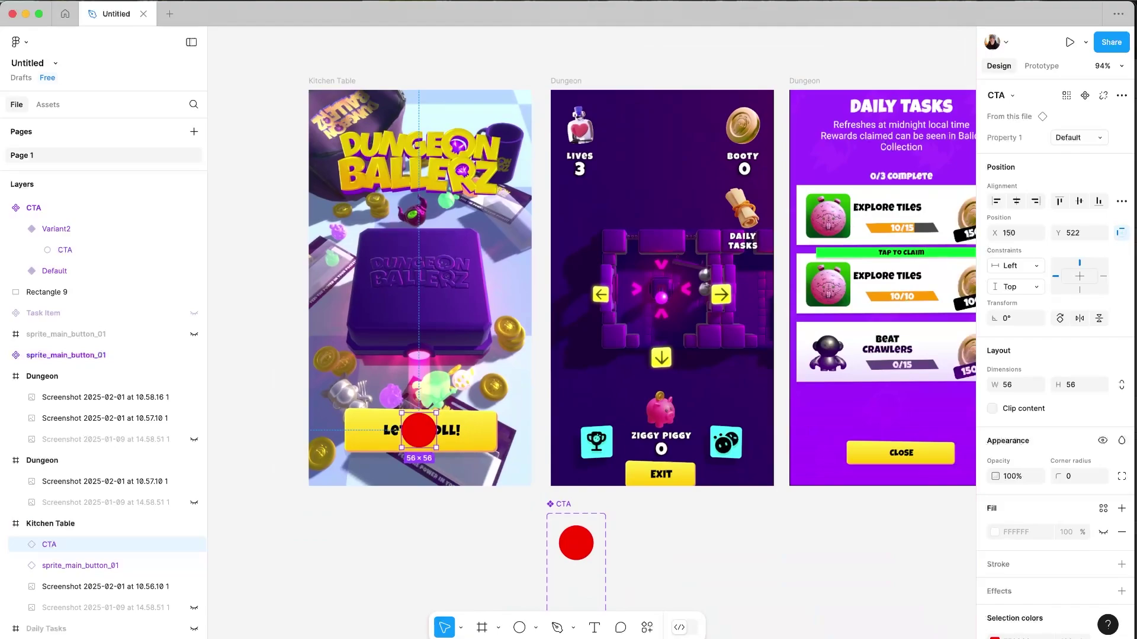
key(Escape)
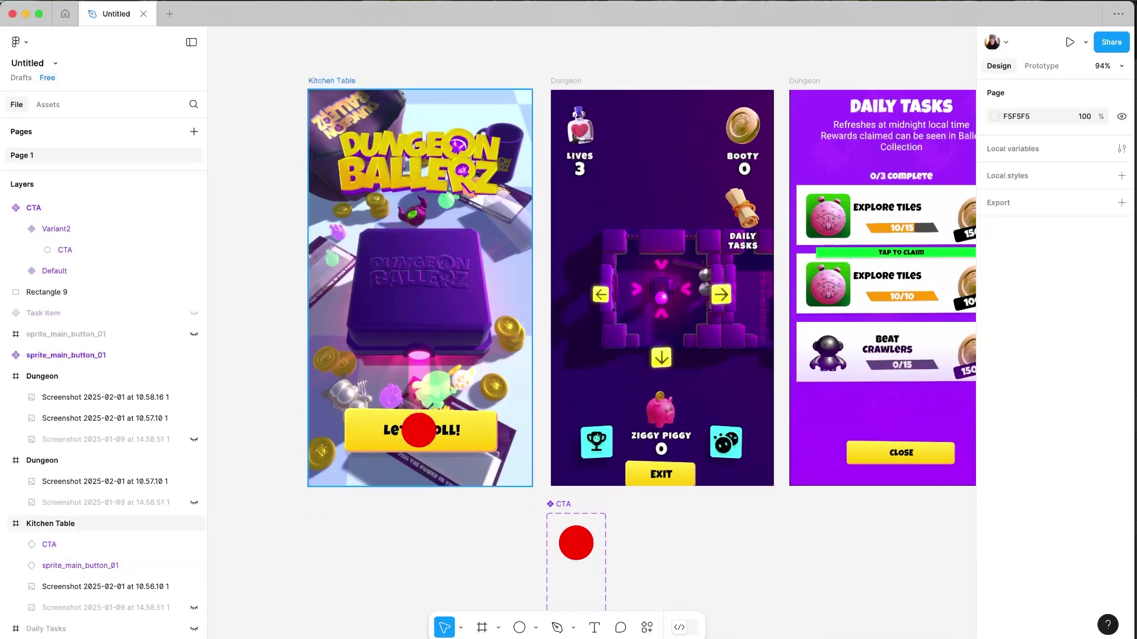
Try connecting the whole Kitchen Table frame to the middle Dungeon frame with an On click, Navigate to interaction, and remove the connection
click(332, 81)
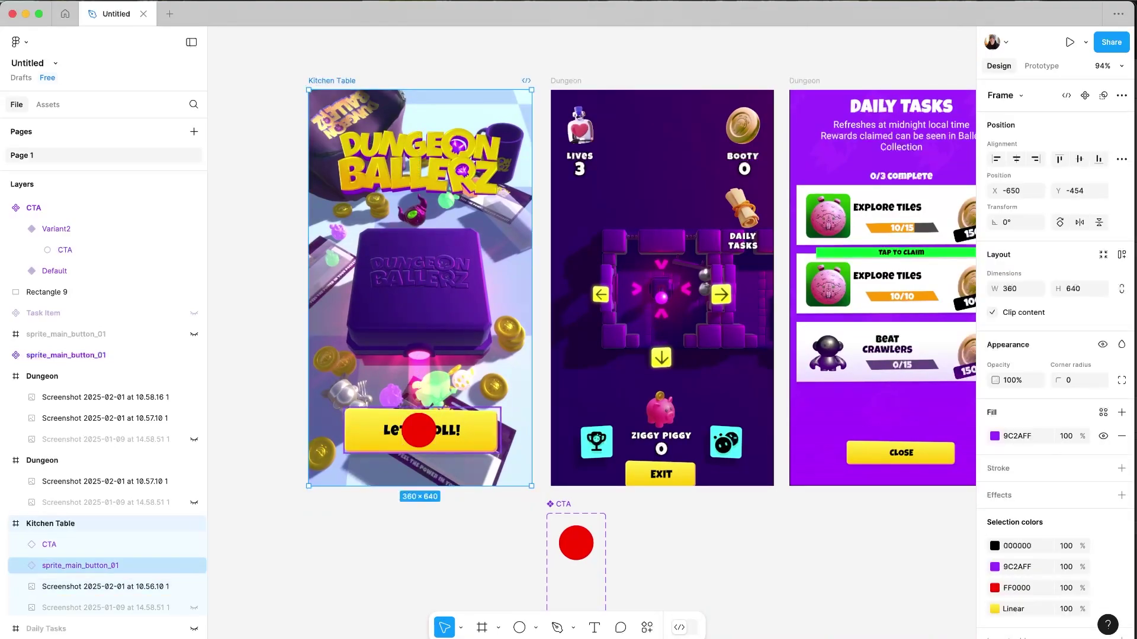
key(shift+e)
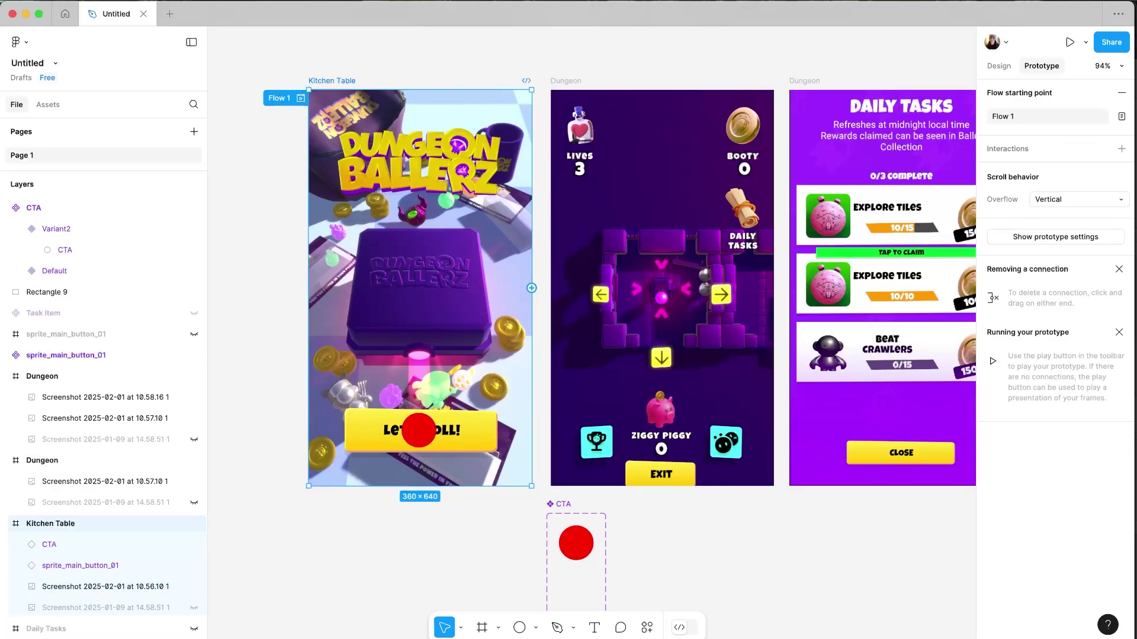
drag(531, 288, 565, 289)
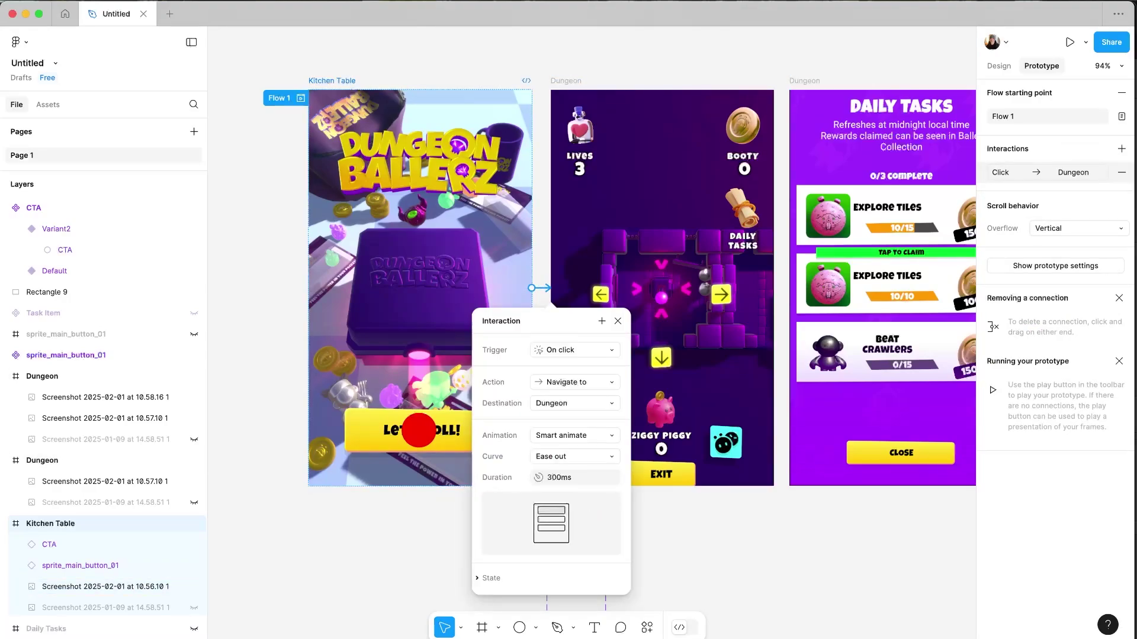
click(575, 350)
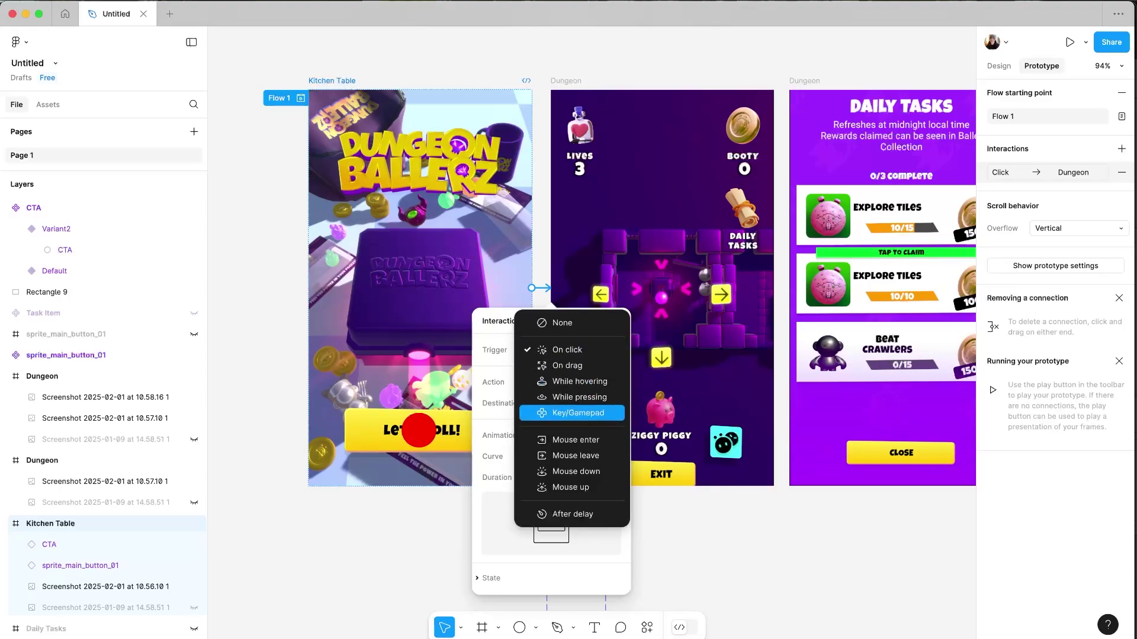
click(568, 350)
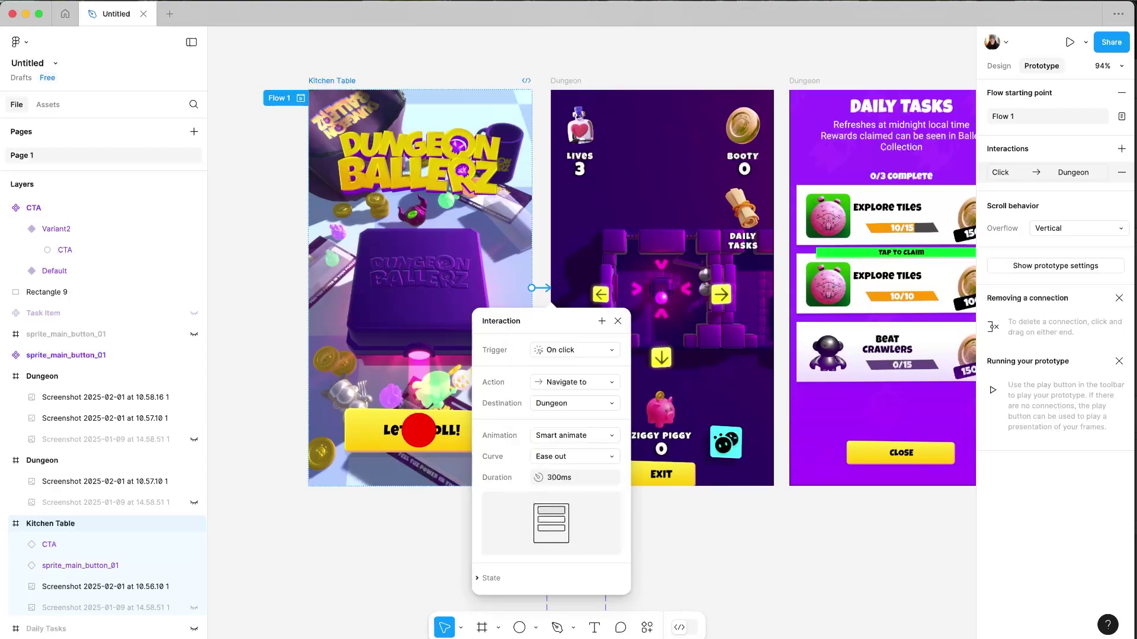
click(541, 273)
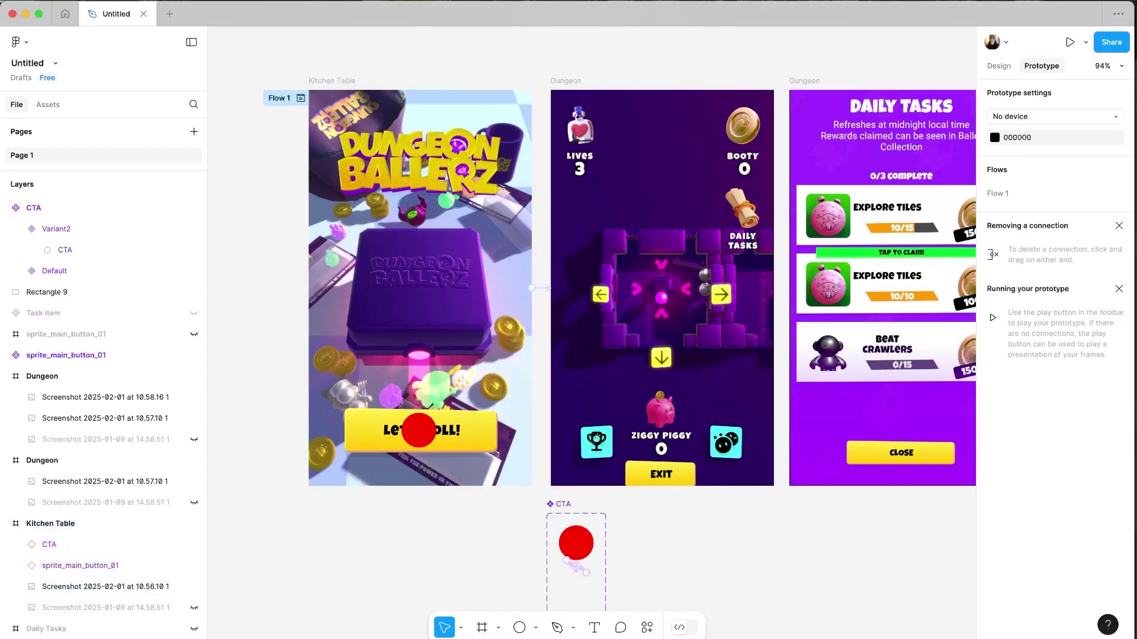
drag(547, 288, 569, 331)
Try connecting the Let's Roll! button to the middle Dungeon frame with an additional interaction, and delete that On drag interaction
click(485, 435)
click(574, 350)
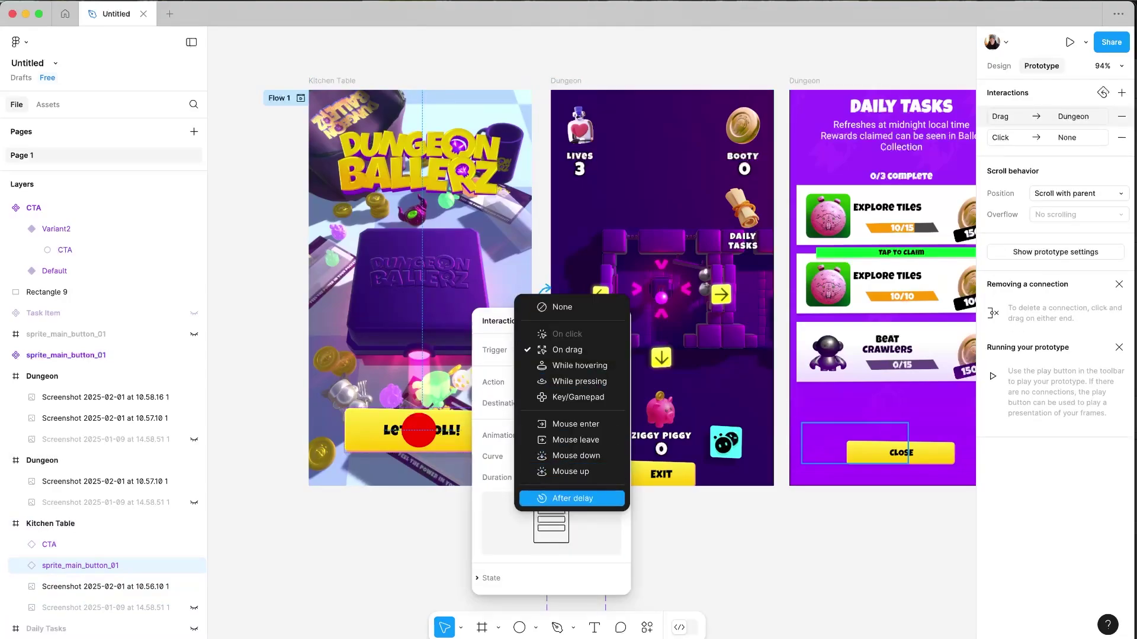
click(1066, 138)
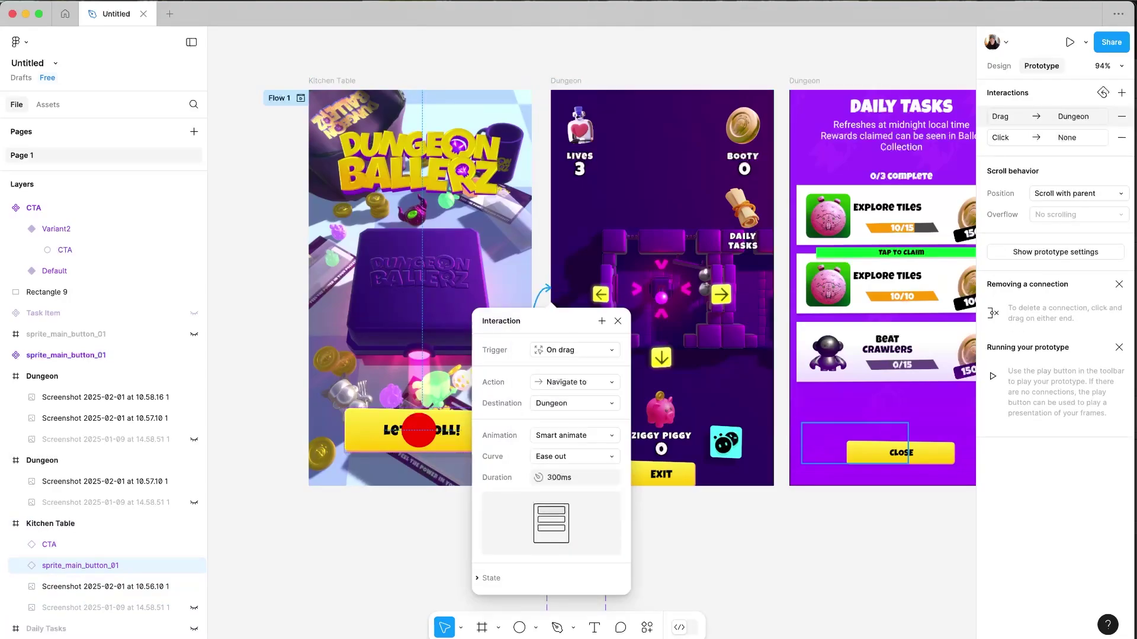
click(1121, 117)
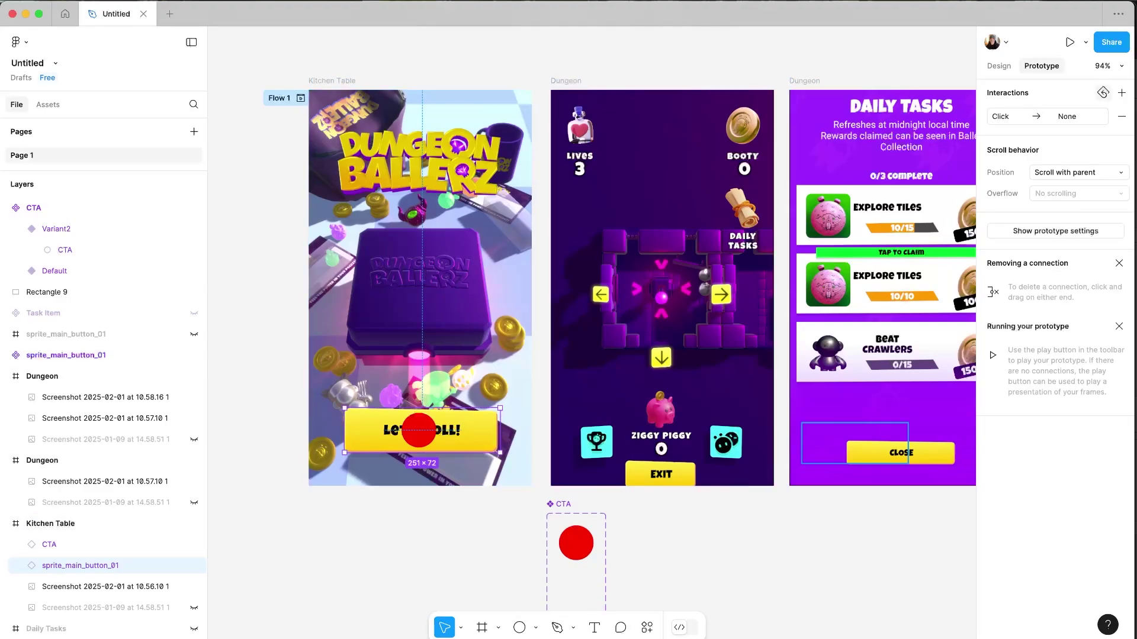
Set the Let's Roll! button's existing On click interaction to navigate to the middle Dungeon frame
click(1048, 116)
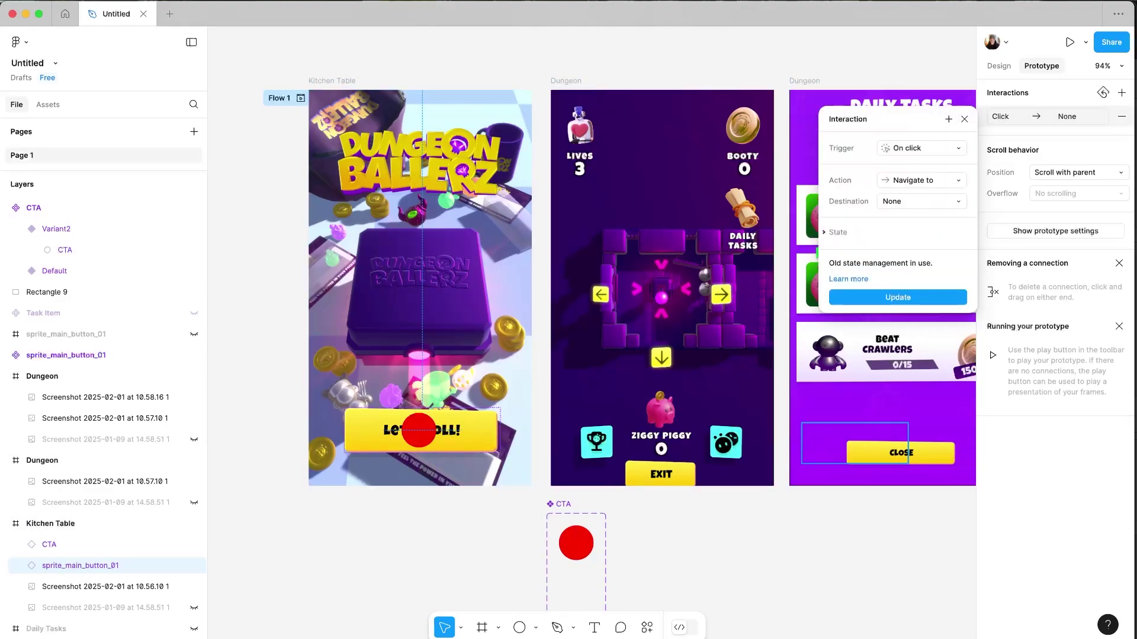
click(921, 180)
click(912, 180)
click(922, 201)
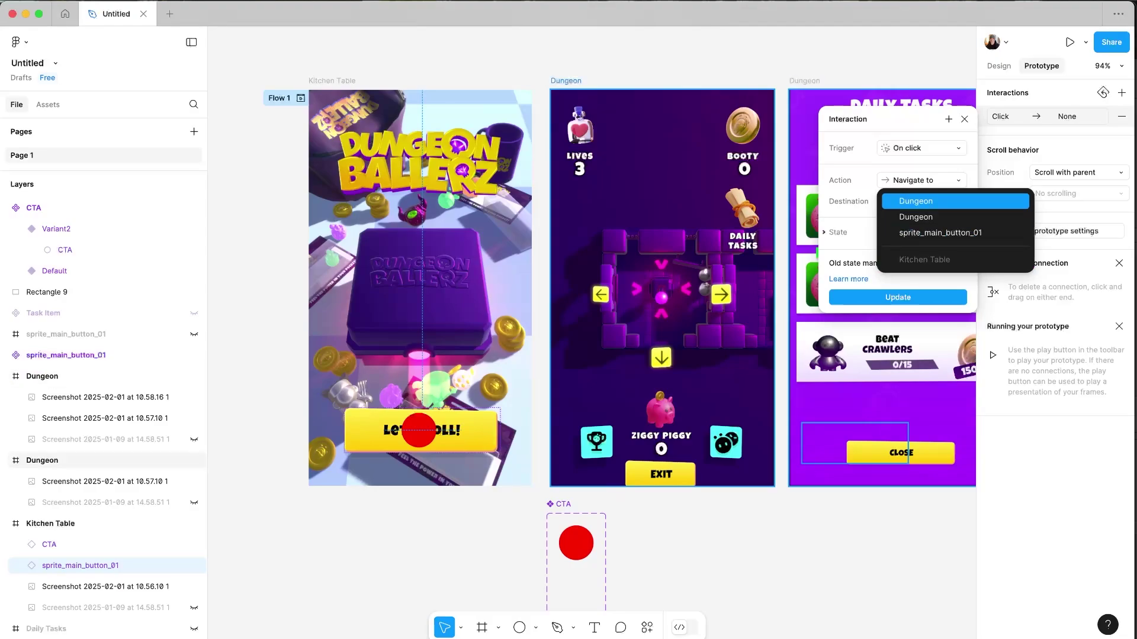
click(923, 201)
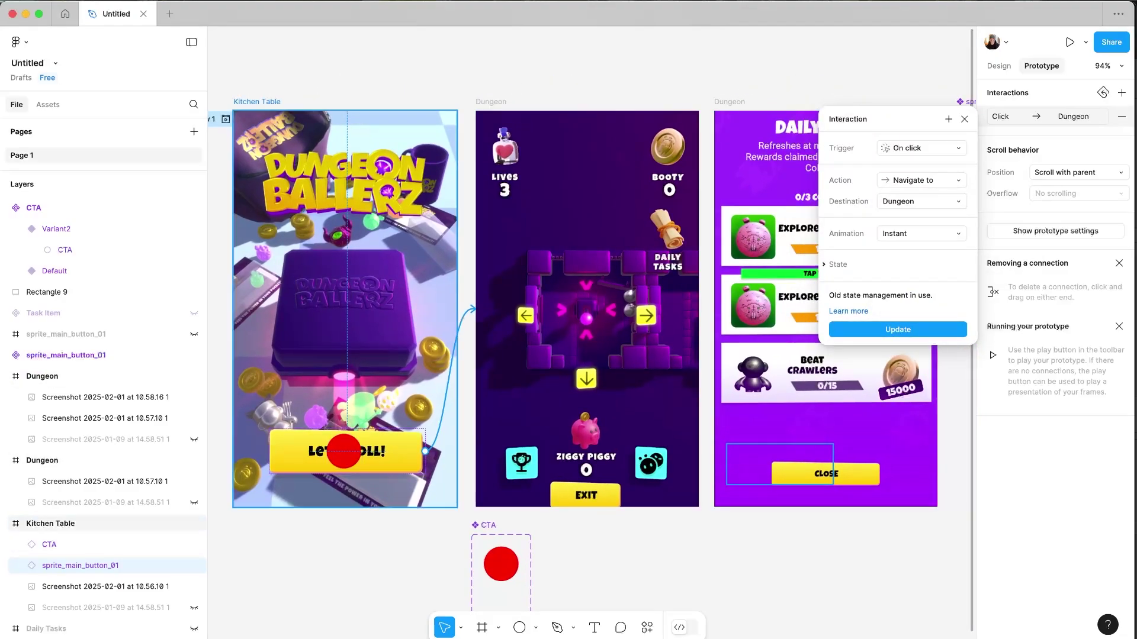
Preview Flow 1, test the Let's Roll! button's navigation to the Dungeon screen, and close the preview
click(225, 119)
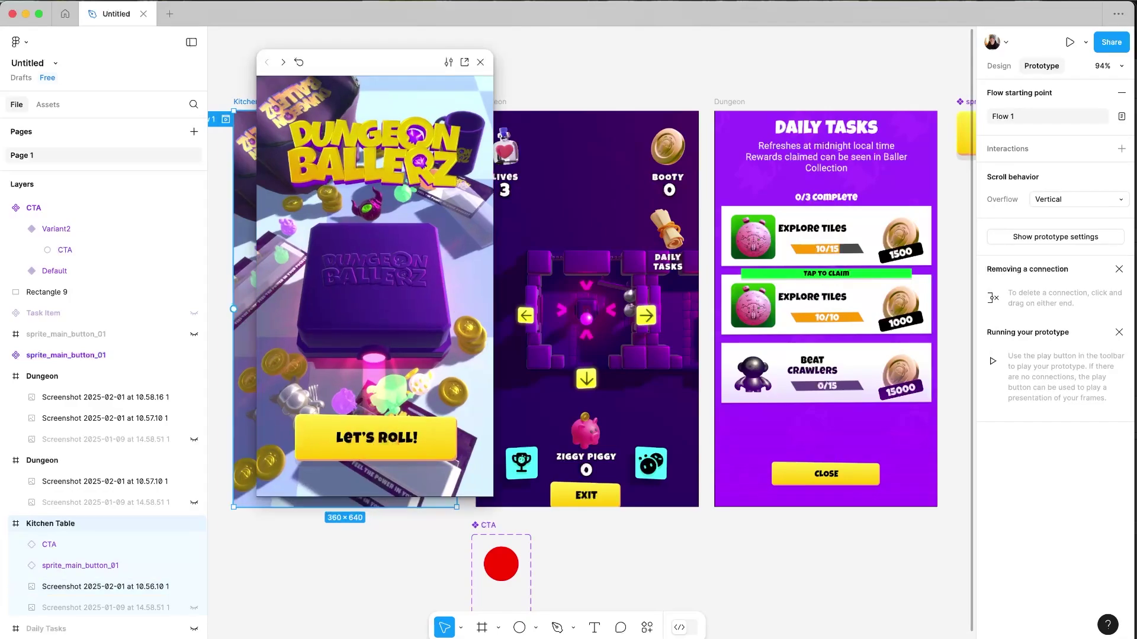
click(375, 435)
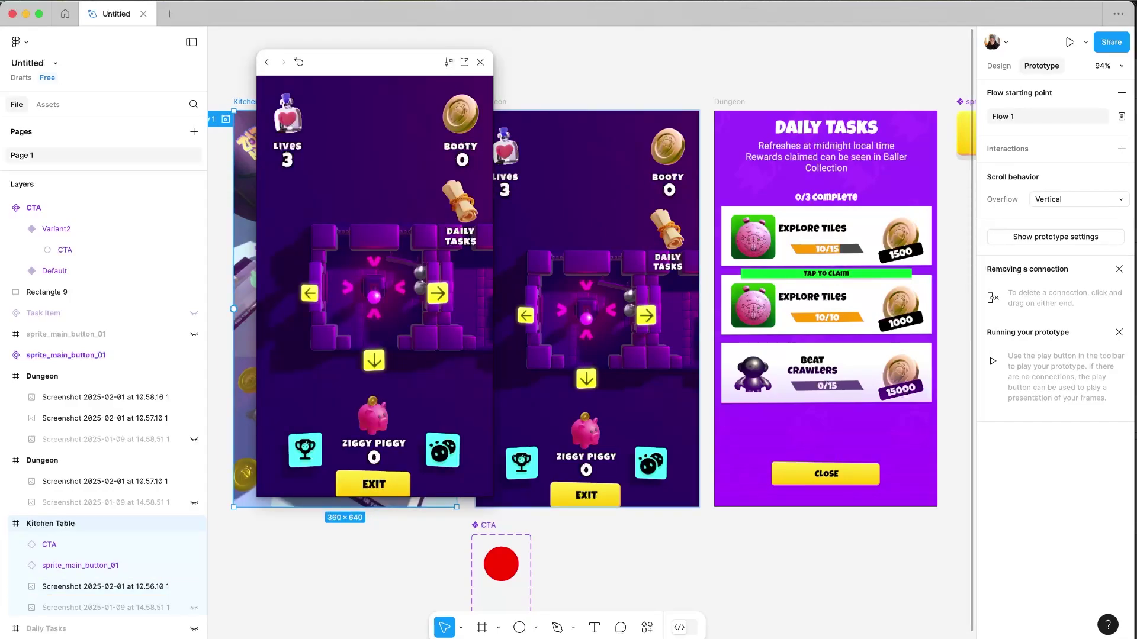
click(480, 62)
click(480, 63)
Rename the Kitchen Table frame's CTA instance as CTA 1
scroll(480, 62, down, 1)
scroll(480, 62, left, 1)
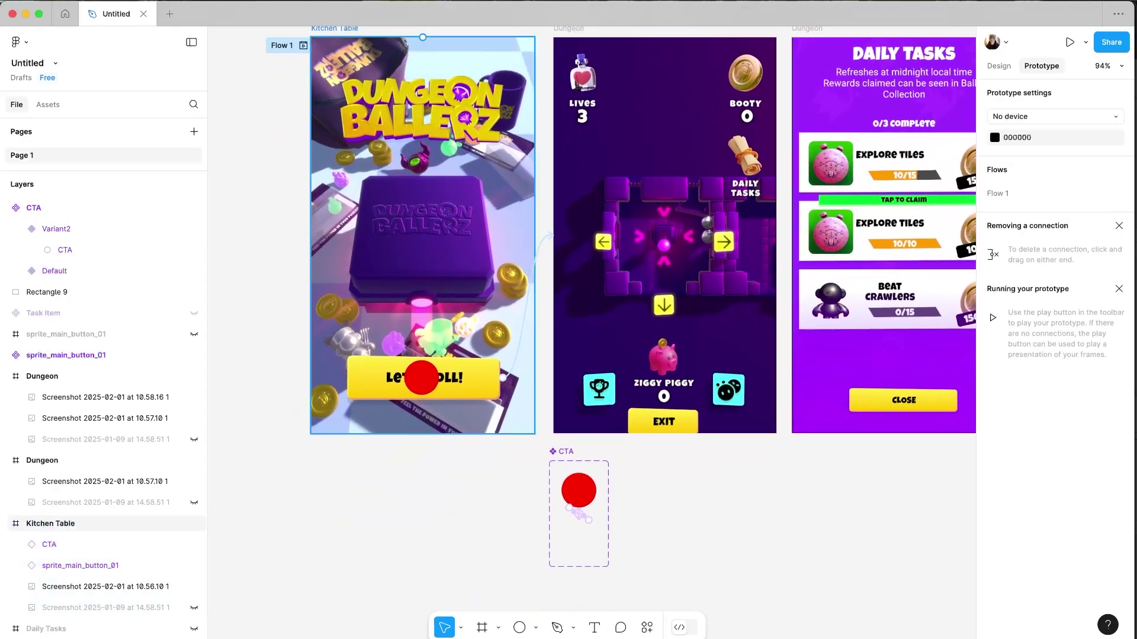
double_click(50, 545)
click(58, 545)
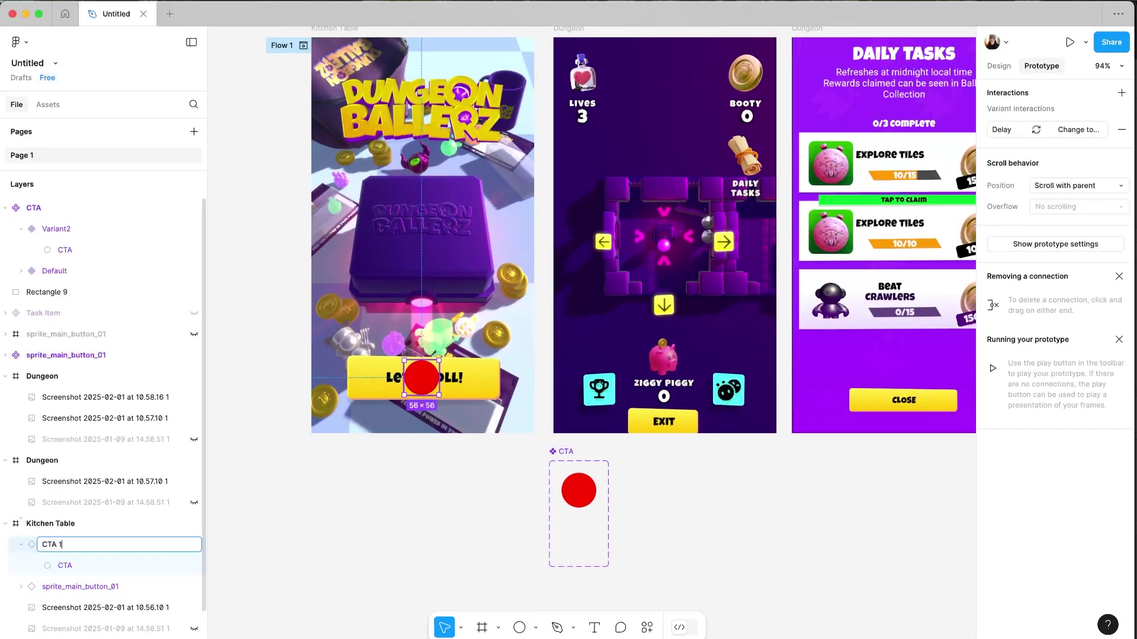
text(CTA 1)
key(Return)
click(21, 544)
Duplicate CTA 1 and place the copy in the middle Dungeon frame, just beside the Daily Tasks label
key(super+d)
drag(421, 377, 708, 198)
scroll(601, 327, up, 3)
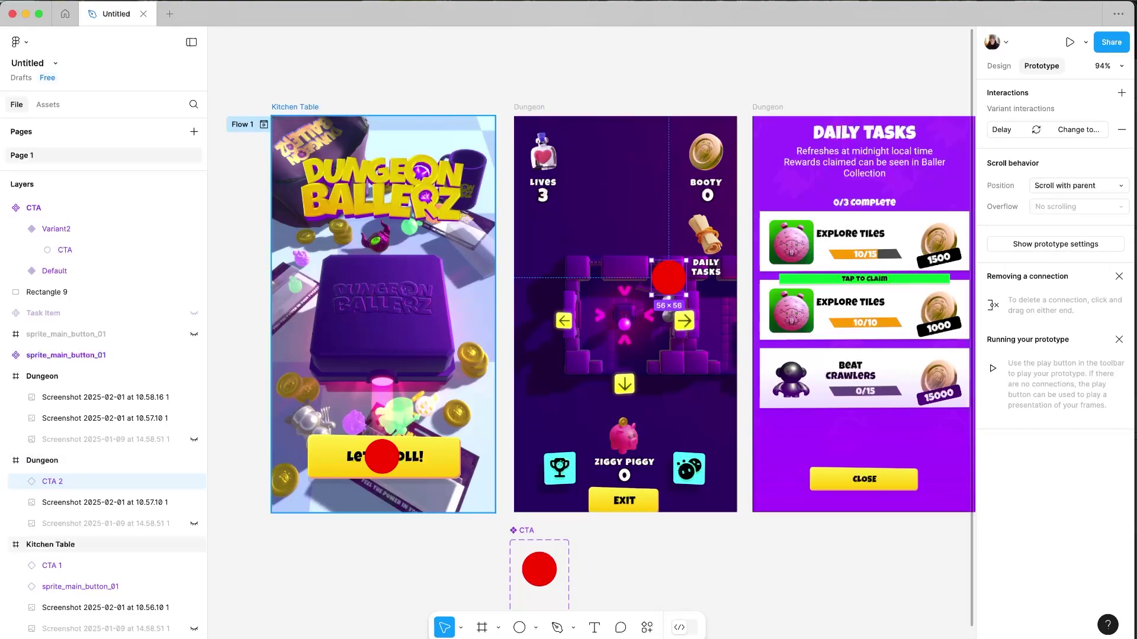
Move the CTA 2 instance up onto the Daily Tasks scroll icon in the middle Dungeon frame
click(382, 457)
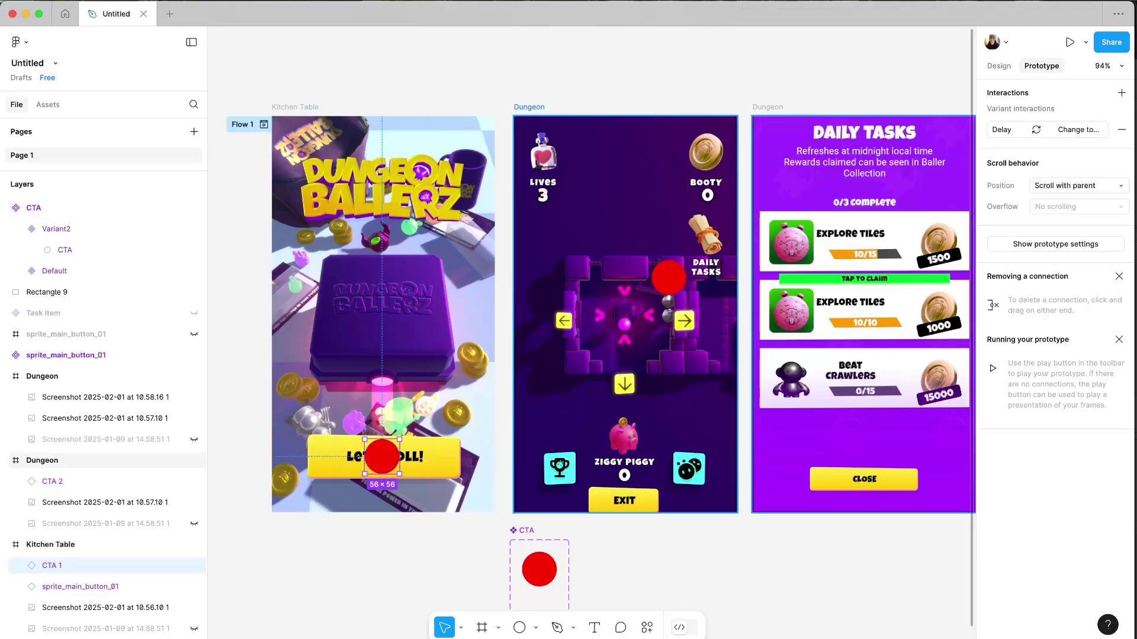
click(669, 278)
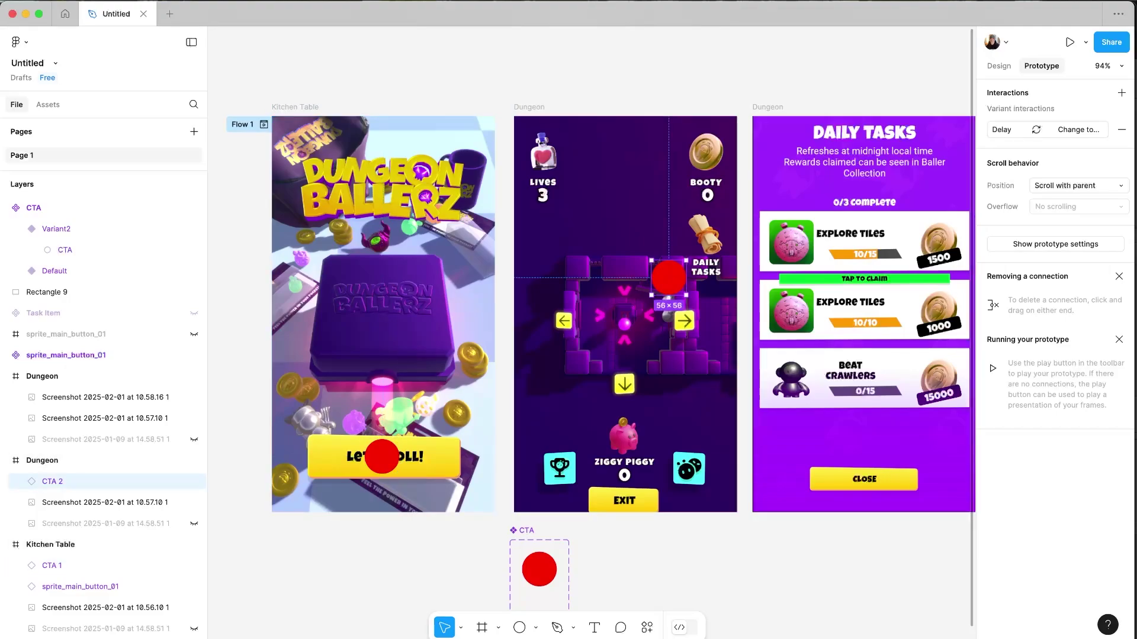
mouse_move(669, 295)
drag(669, 290, 698, 241)
click(744, 236)
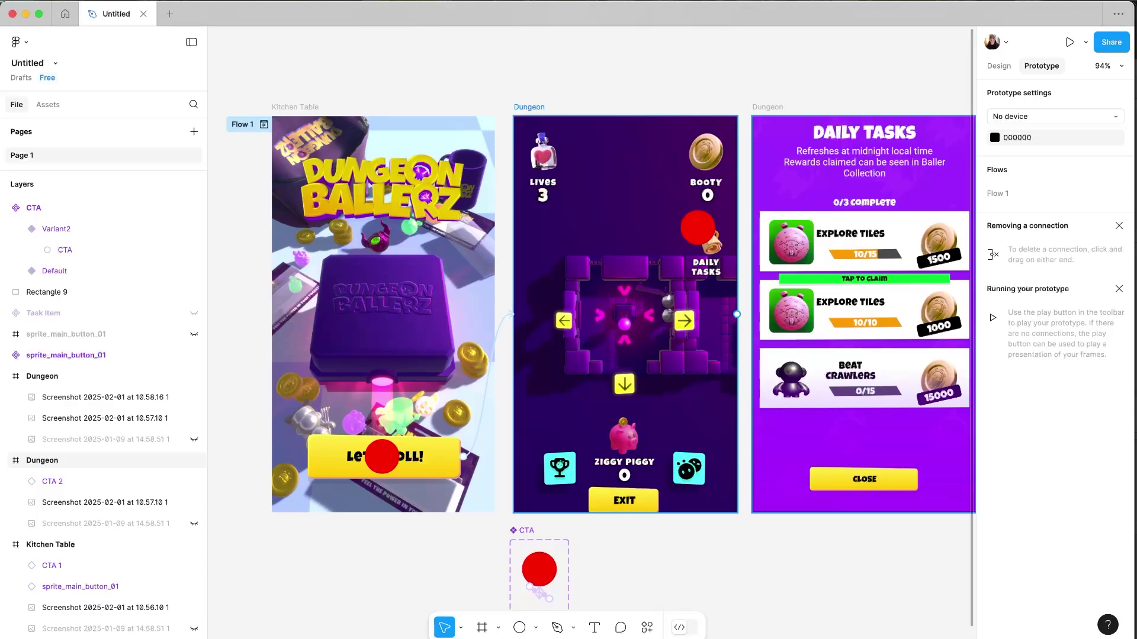
Connect the middle Dungeon frame to the Daily Tasks frame with an On click, Navigate to interaction using Smart animate, Ease out, 300ms
click(723, 290)
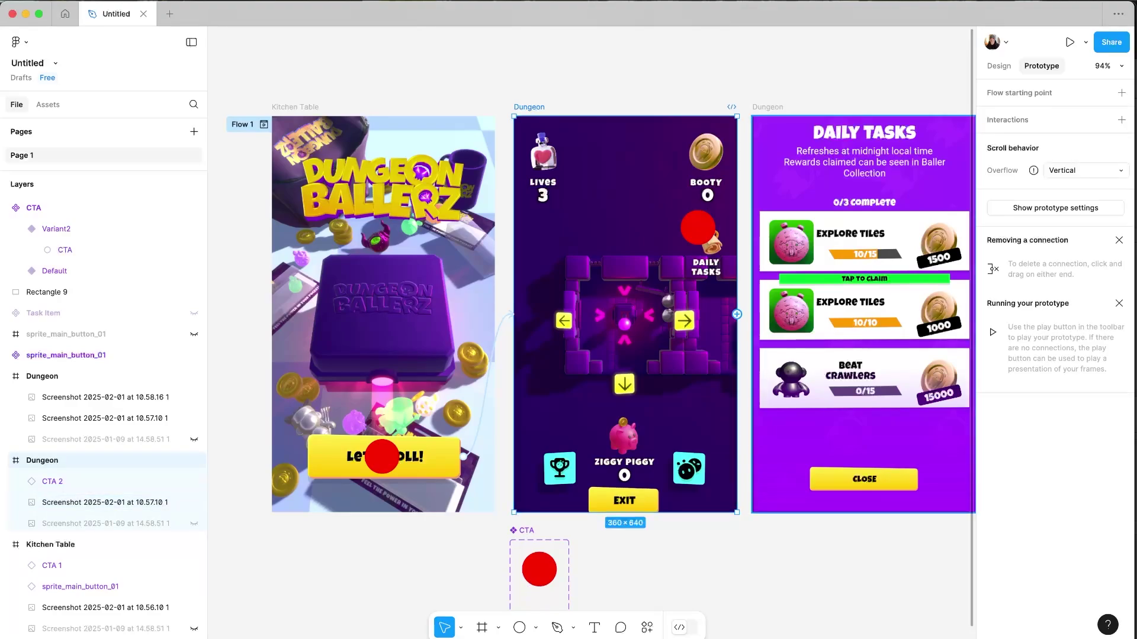
drag(736, 314, 764, 315)
scroll(592, 332, down, 3)
scroll(592, 332, right, 4)
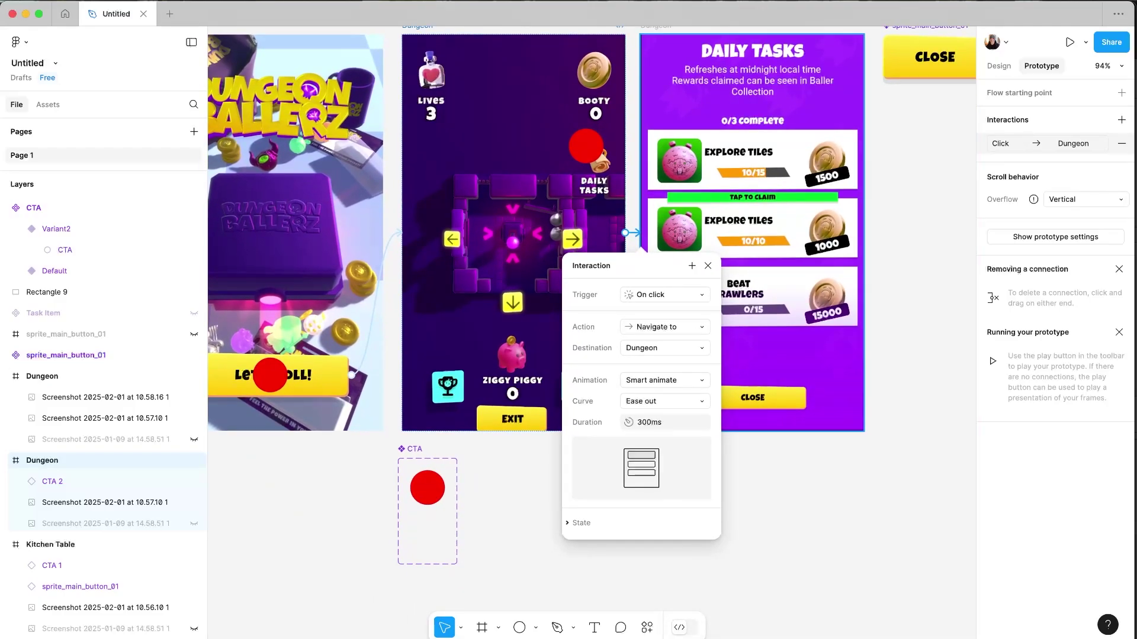
key(Escape)
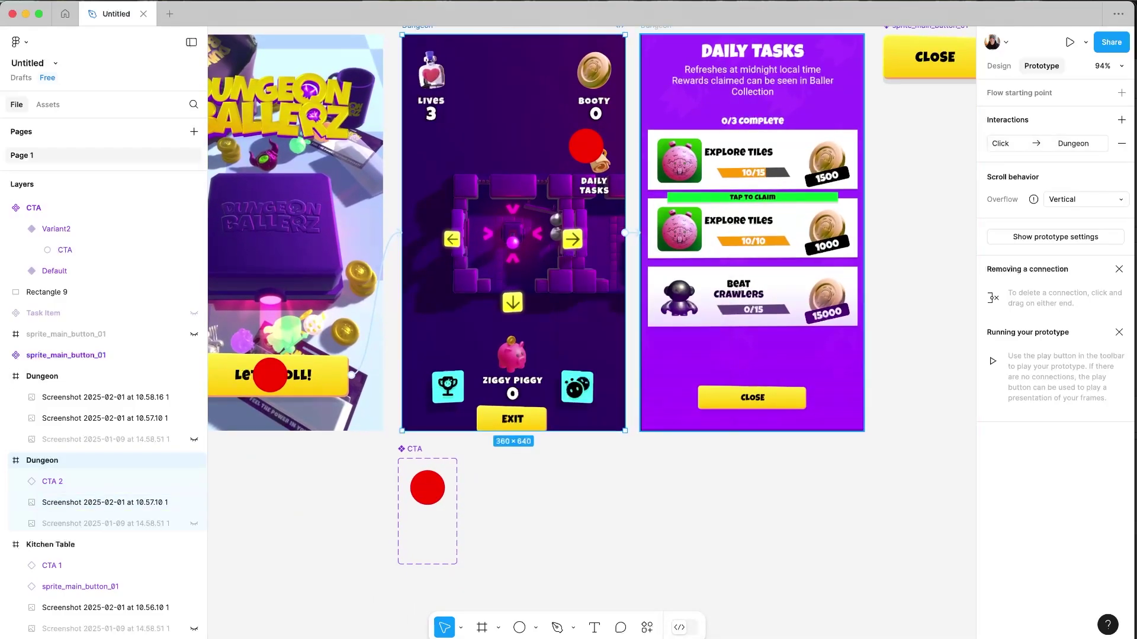
Preview Flow 1 from Let's Roll! through to the Daily Tasks screen, and close the preview
scroll(592, 296, up, 3)
scroll(592, 296, left, 4)
click(287, 157)
click(374, 439)
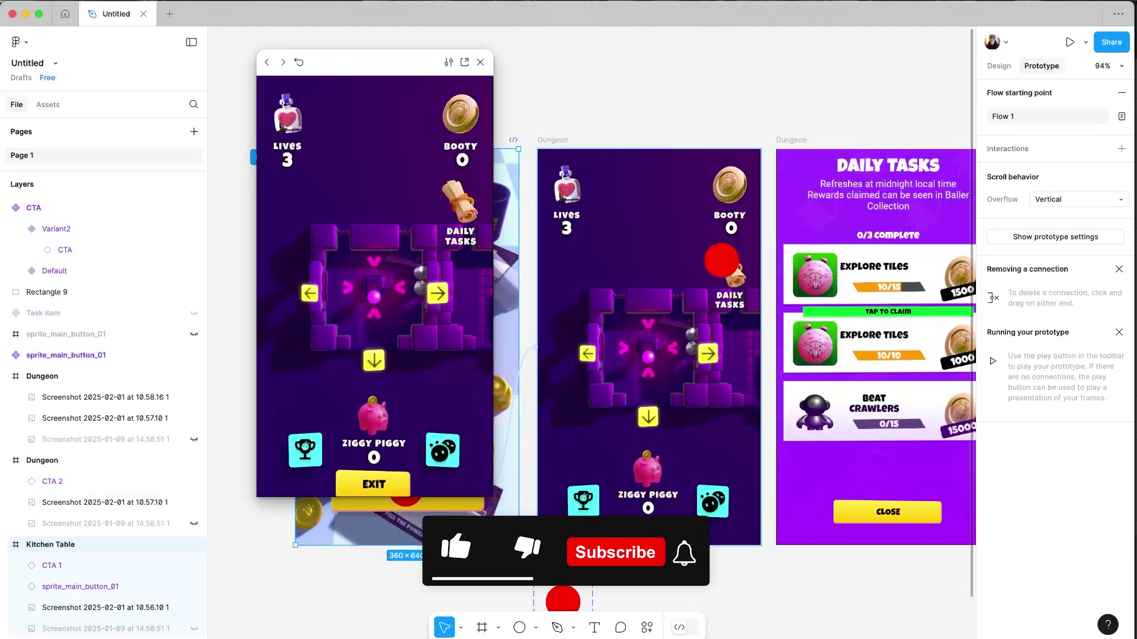
click(451, 194)
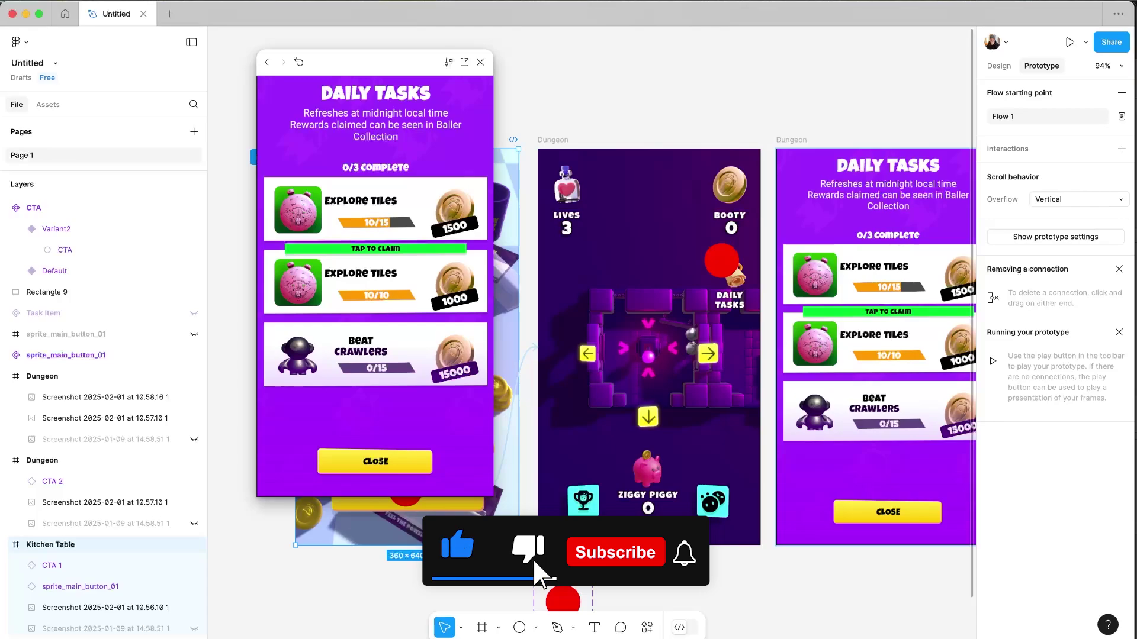
click(480, 62)
Connect the Daily Tasks frame back to the middle Dungeon frame
scroll(592, 296, right, 3)
scroll(592, 296, down, 1)
click(648, 102)
scroll(710, 319, left, 3)
scroll(711, 320, up, 1)
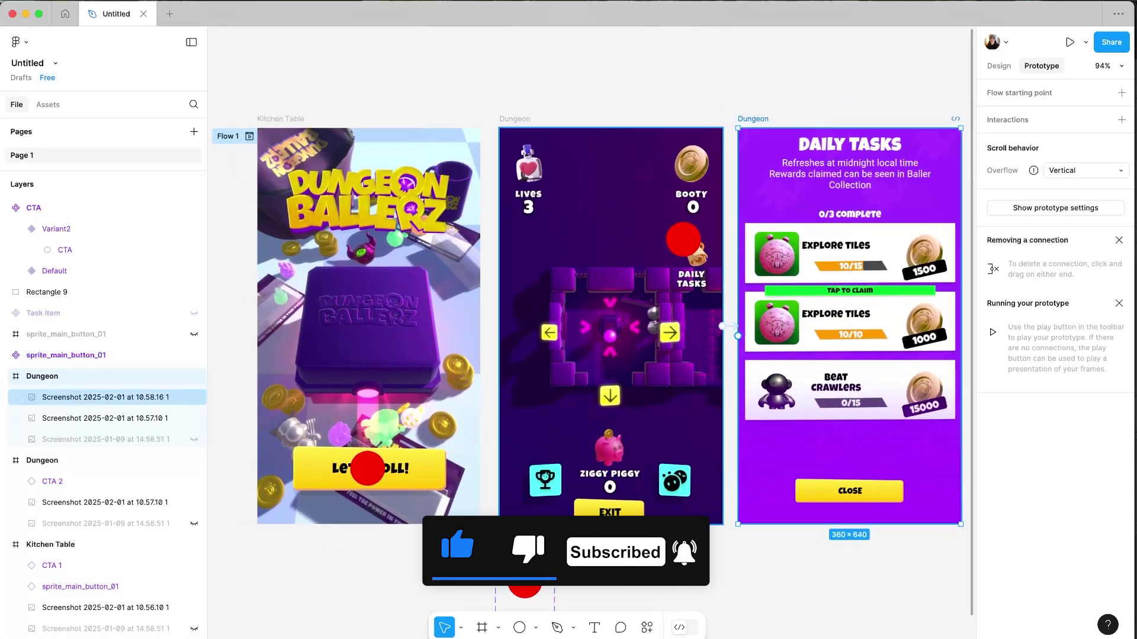
drag(738, 336, 713, 417)
click(789, 359)
Preview Flow 1 again, testing the Let's Roll! and Daily Tasks hotspots, and close the preview
click(228, 136)
click(249, 137)
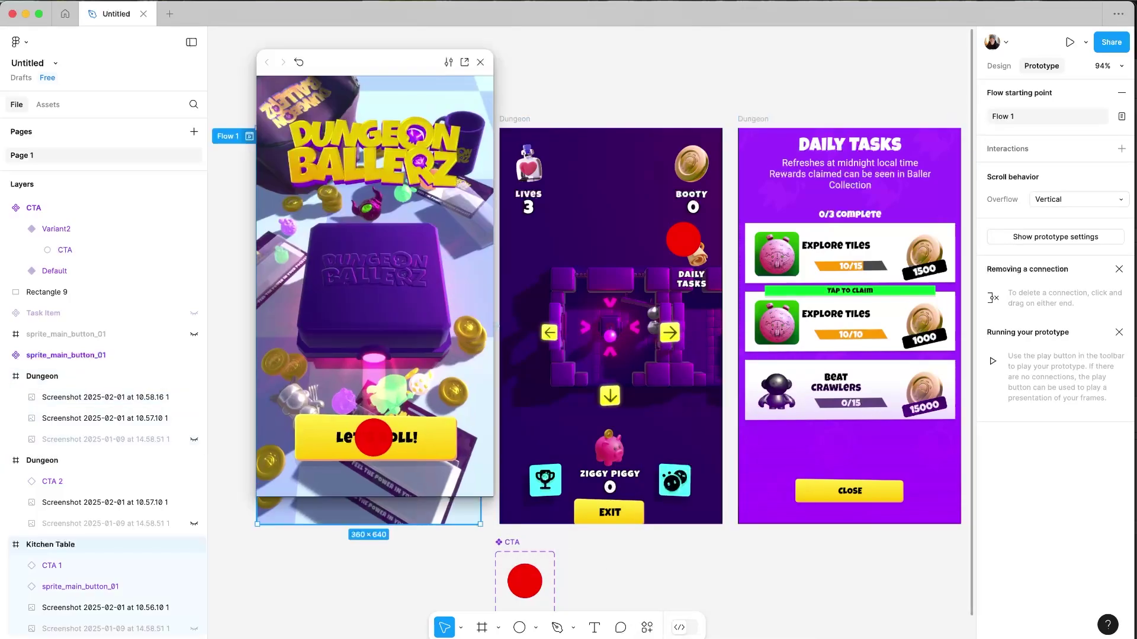
click(374, 438)
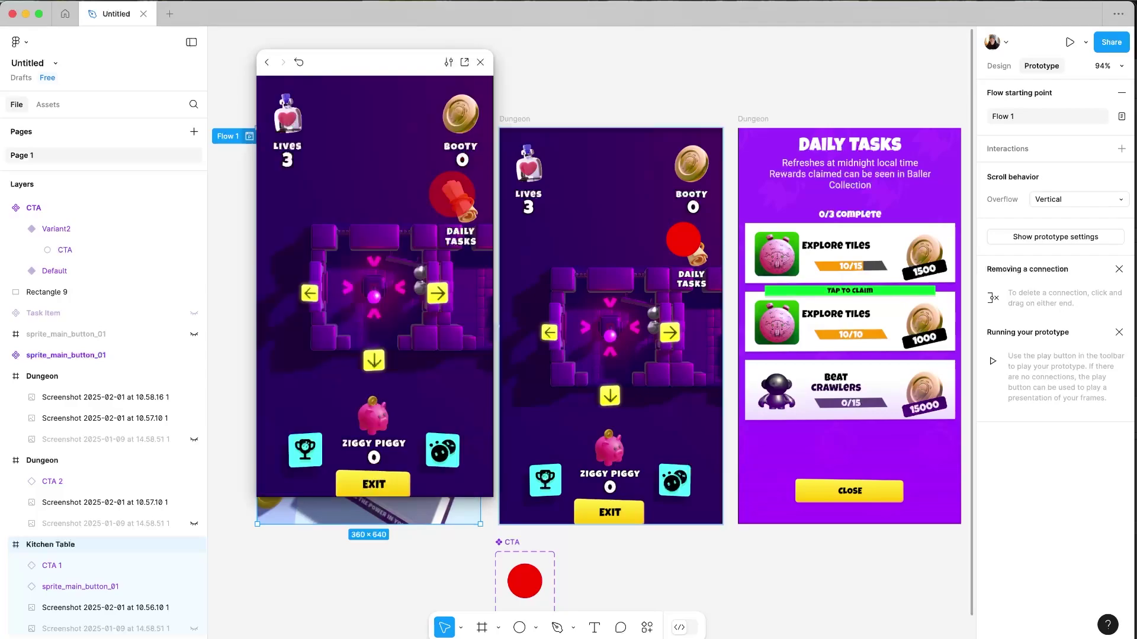
click(459, 204)
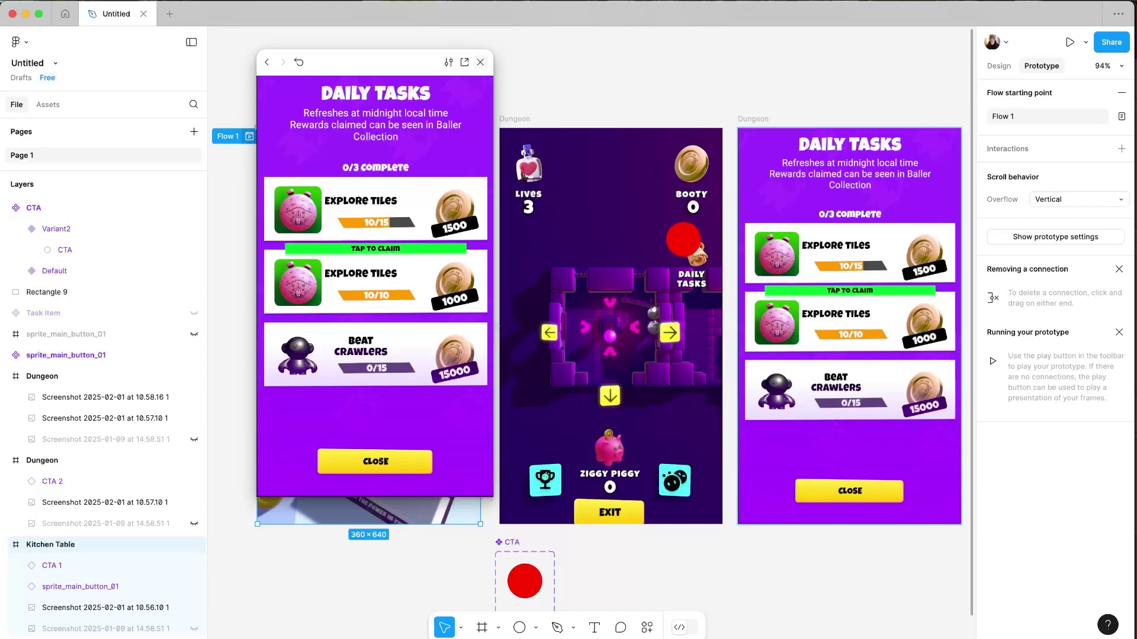
click(480, 61)
Copy CTA 2 into the Daily Tasks frame and place it over the second Explore Tiles reward coin
click(683, 239)
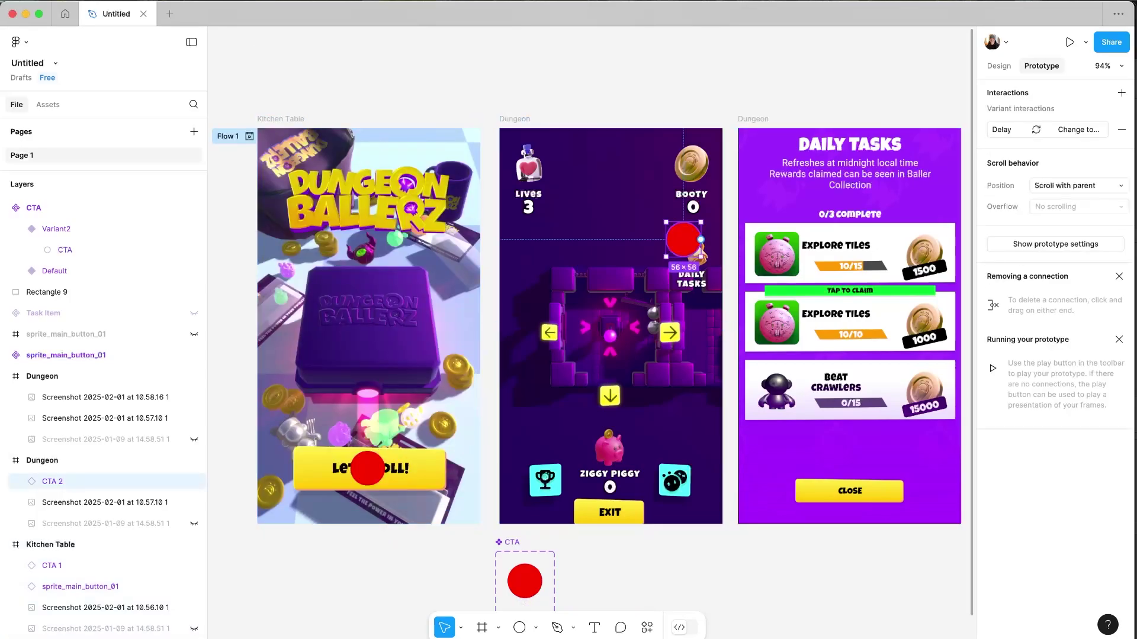
scroll(683, 240, right, 3)
click(687, 241)
key(super+v)
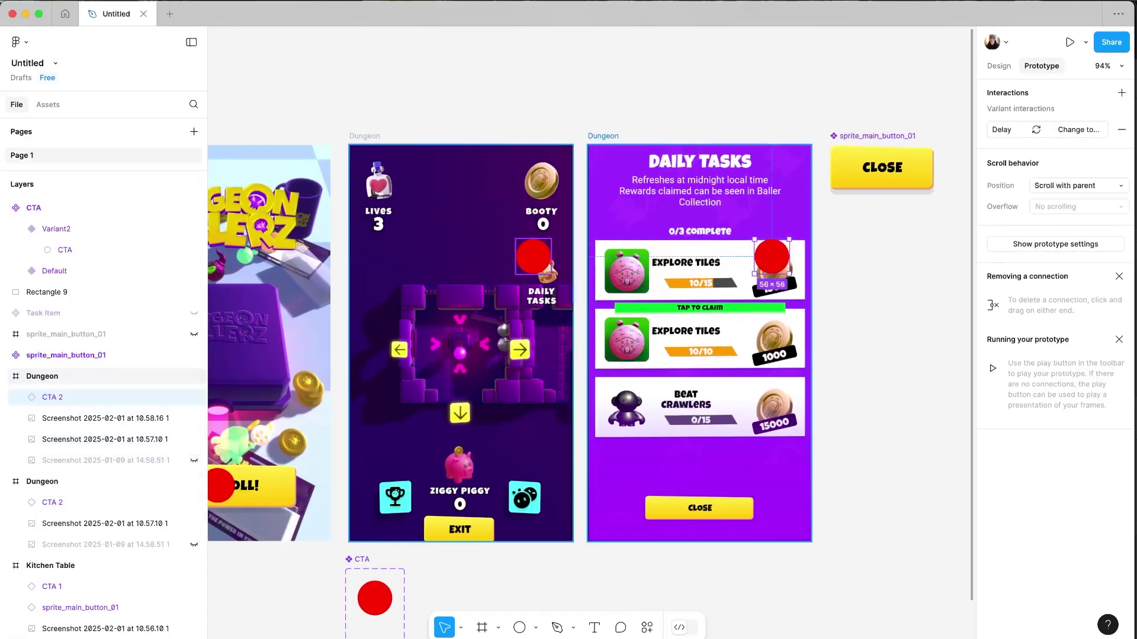
drag(772, 257, 774, 342)
Rename the Daily Tasks frame's CTA instance as CTA 3
double_click(52, 397)
key(Right)
key(BackSpace)
key(Return)
Preview Flow 1 through the Dungeon and Daily Tasks screens and back to the Dungeon, and close the preview
scroll(592, 326, left, 5)
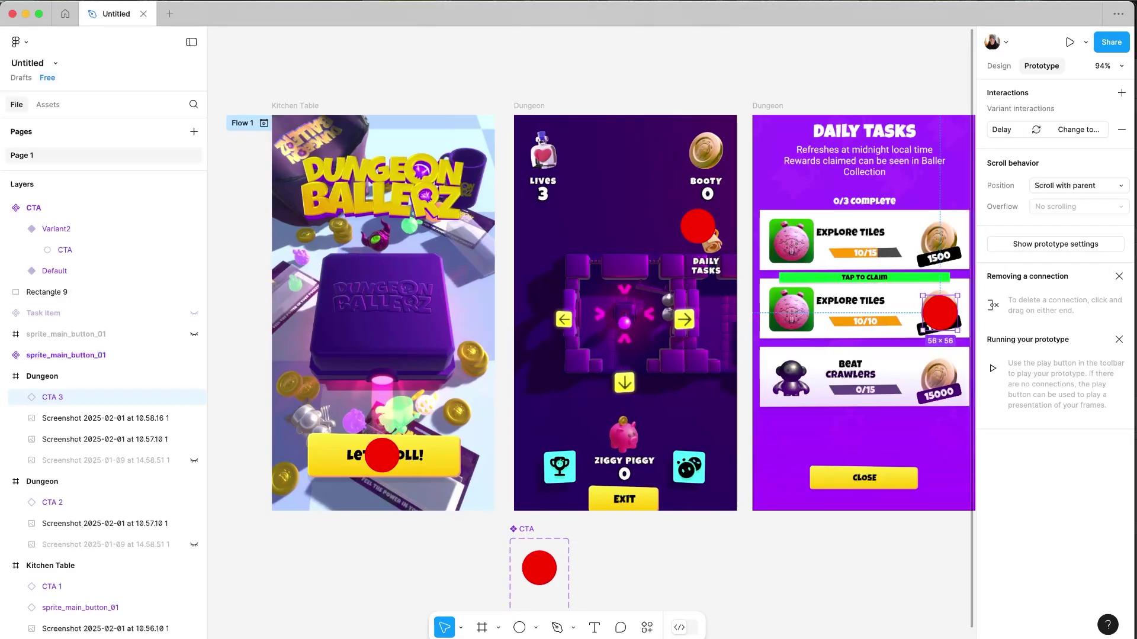
scroll(592, 326, right, 2)
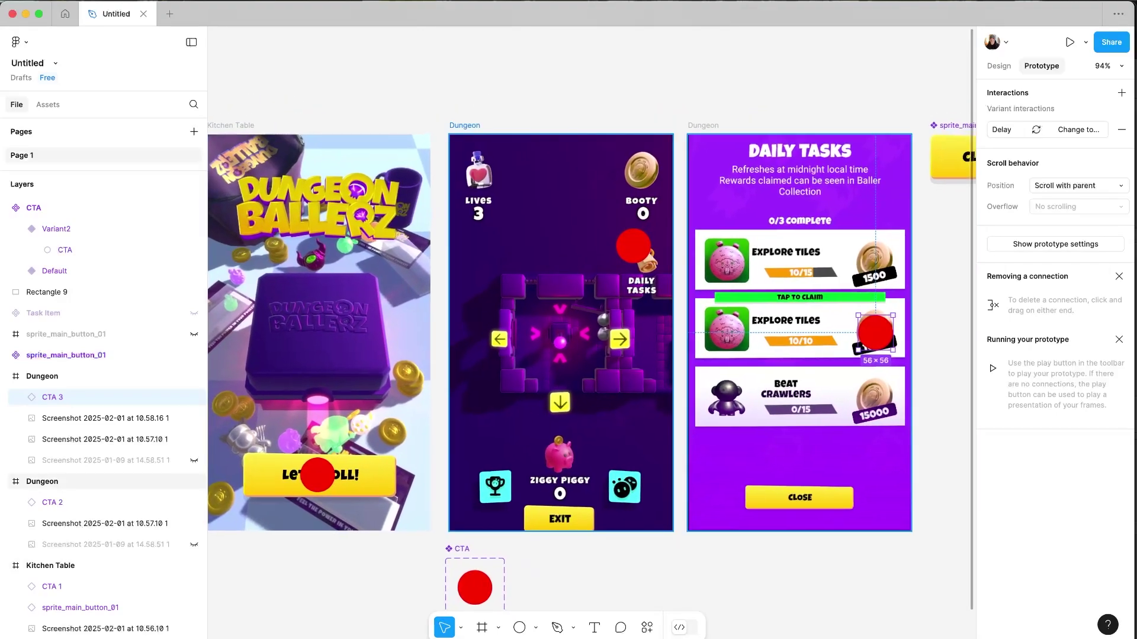
click(231, 125)
scroll(592, 326, left, 2)
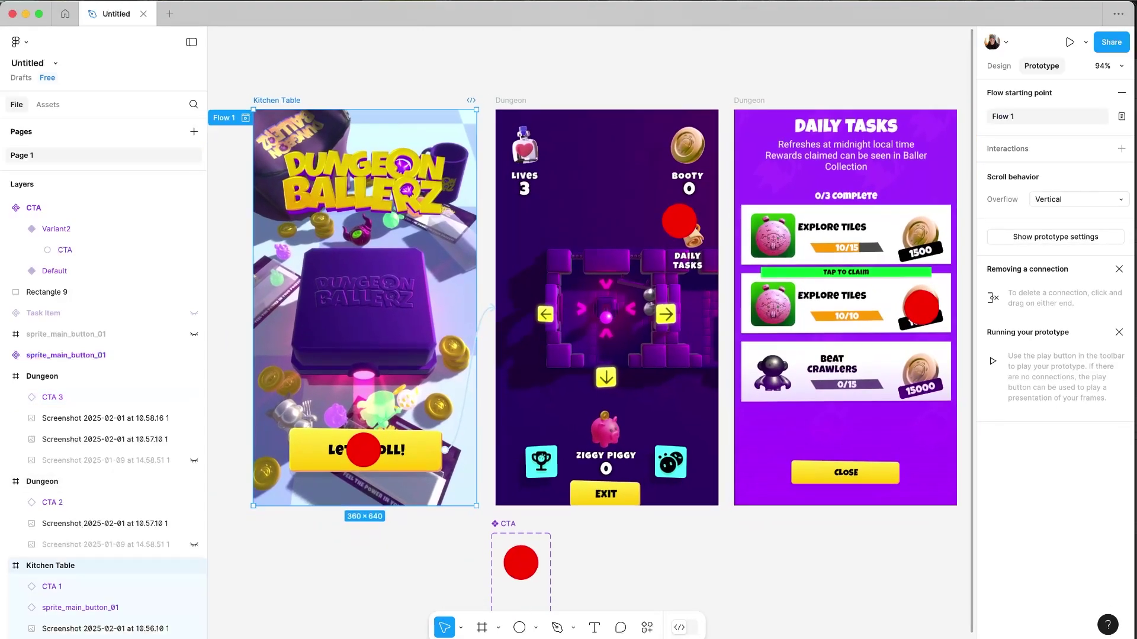
click(245, 117)
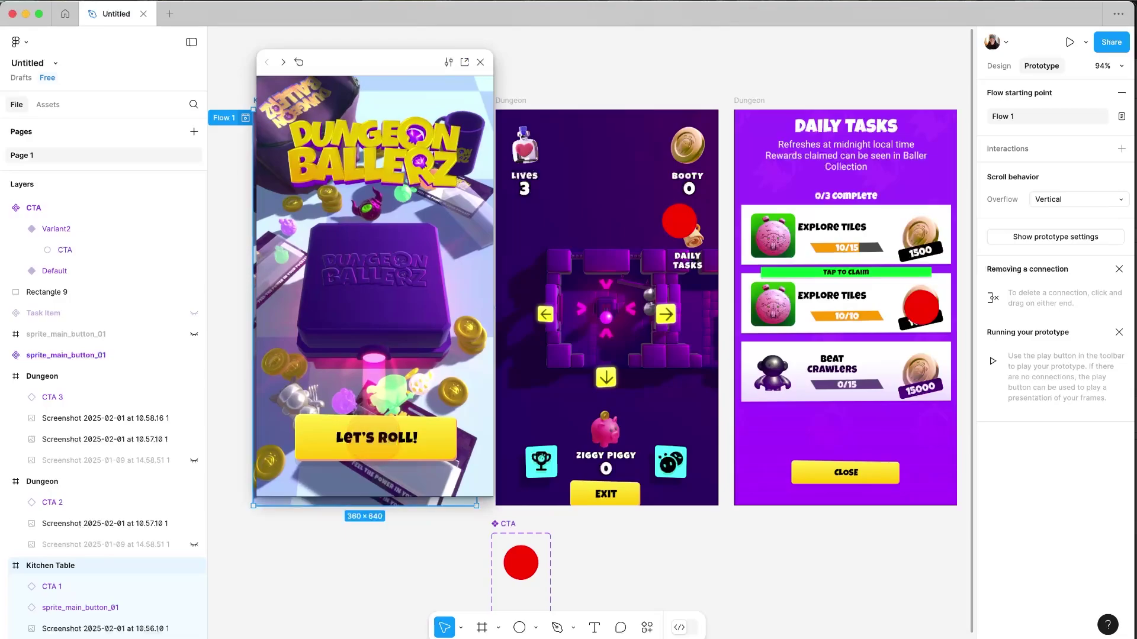
click(387, 439)
click(456, 195)
click(454, 281)
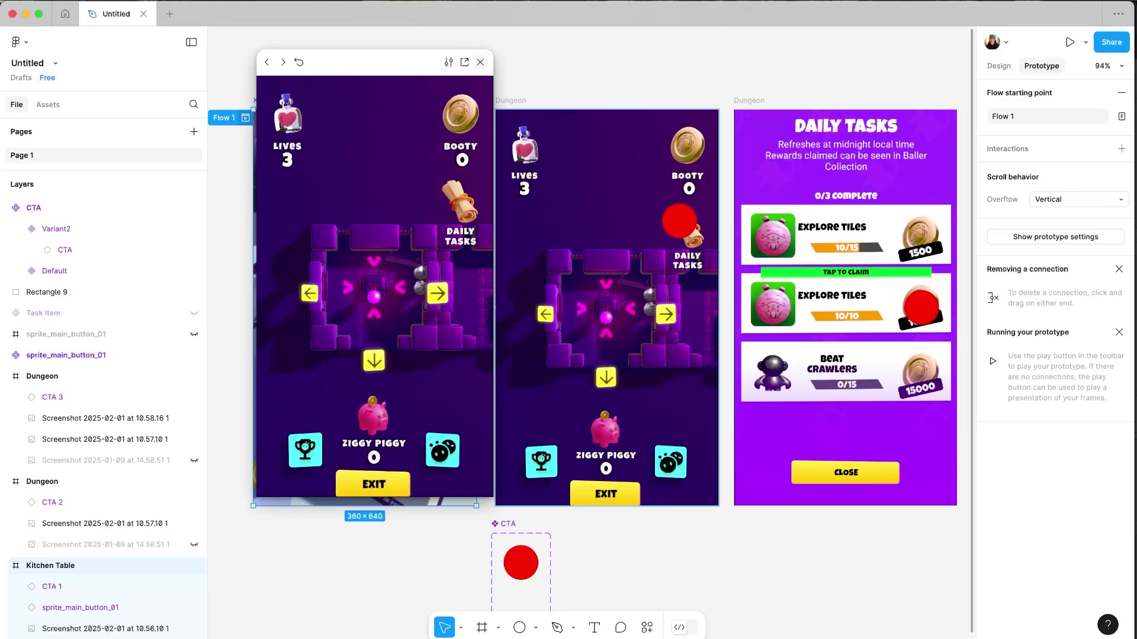
click(481, 62)
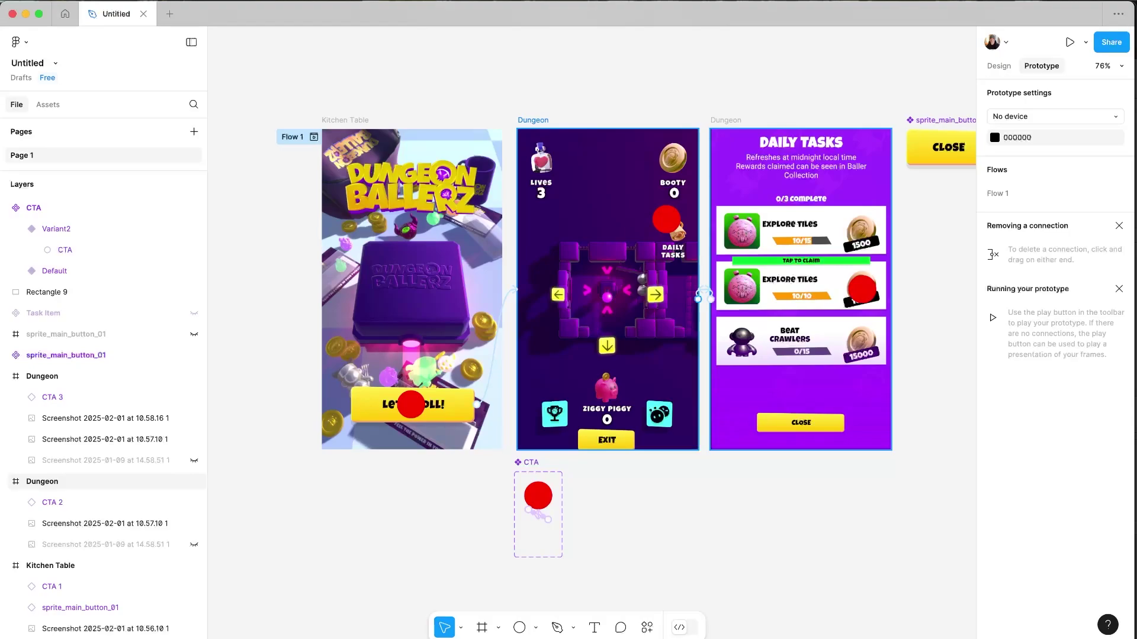
Select the CTA component's Default variant and show its design properties
scroll(613, 451, up, 5)
scroll(613, 451, down, 5)
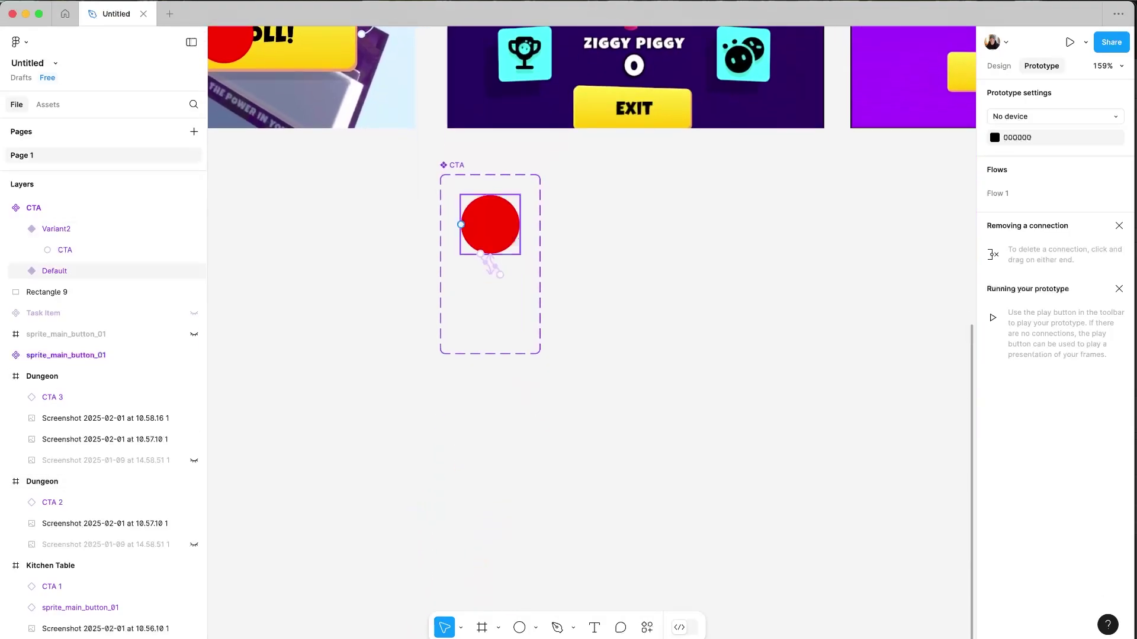
click(491, 255)
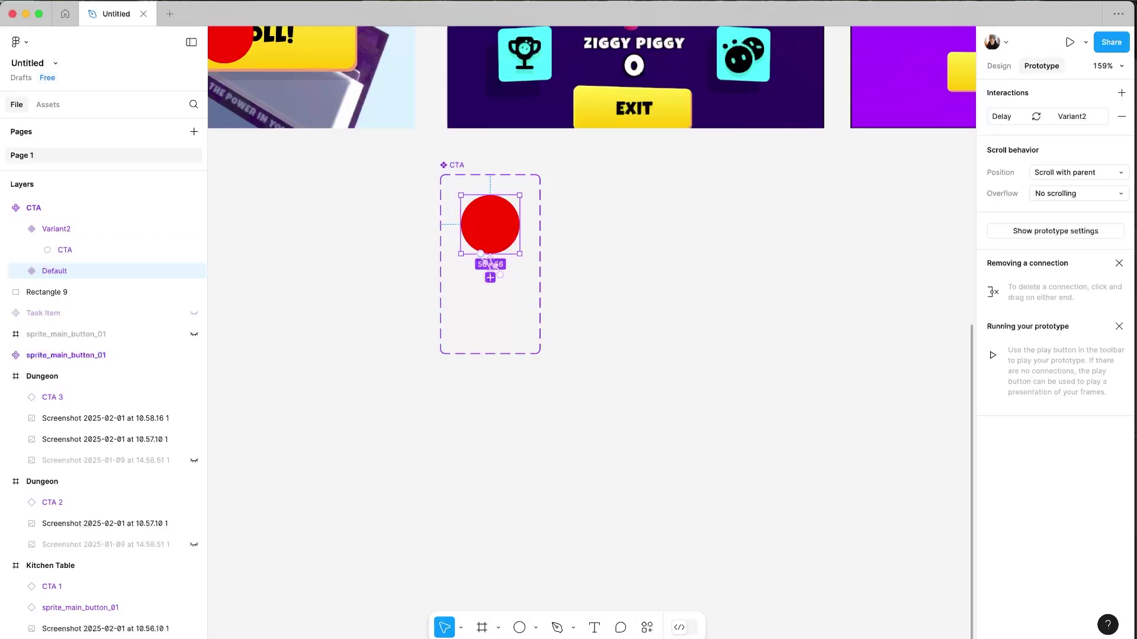
key(shift+e)
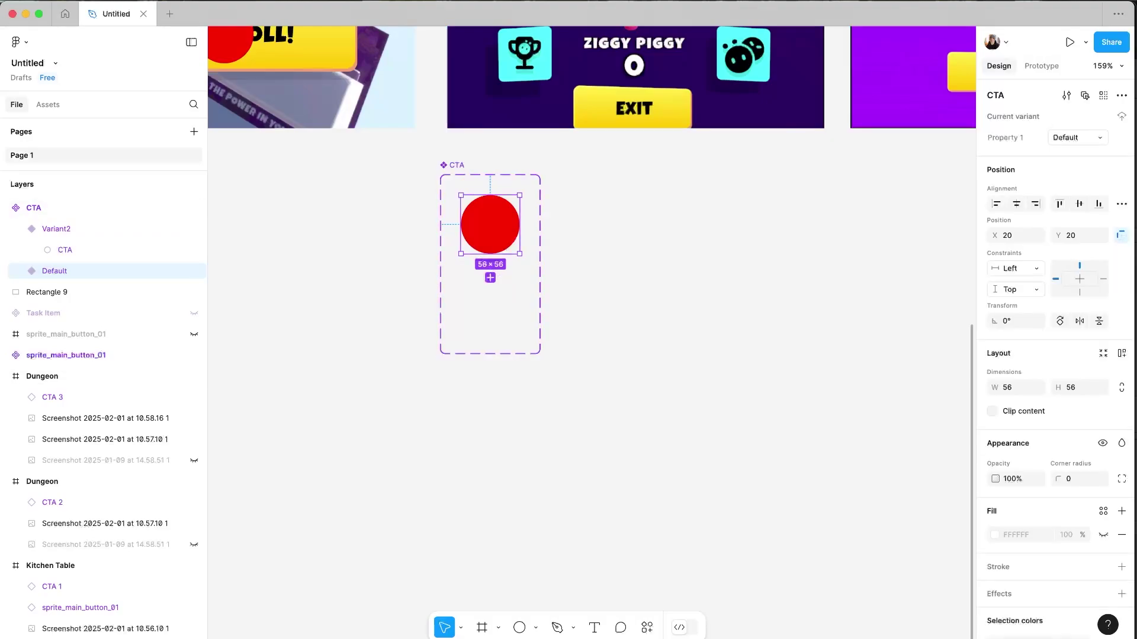
click(21, 228)
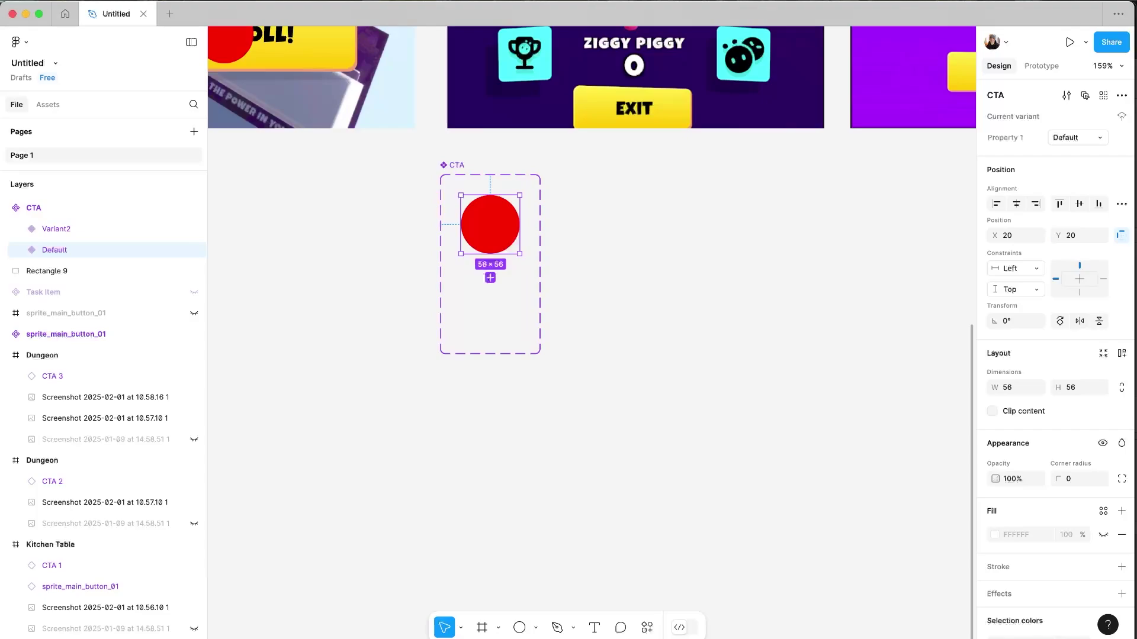
scroll(336, 260, up, 4)
scroll(336, 259, left, 1)
scroll(336, 259, down, 4)
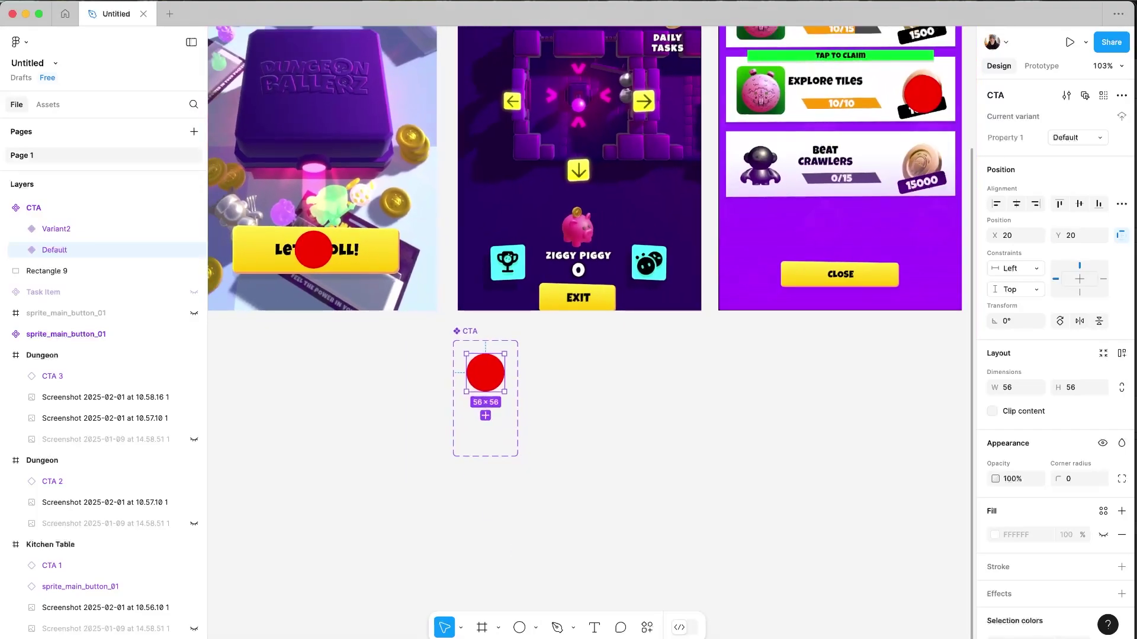
scroll(590, 243, up, 2)
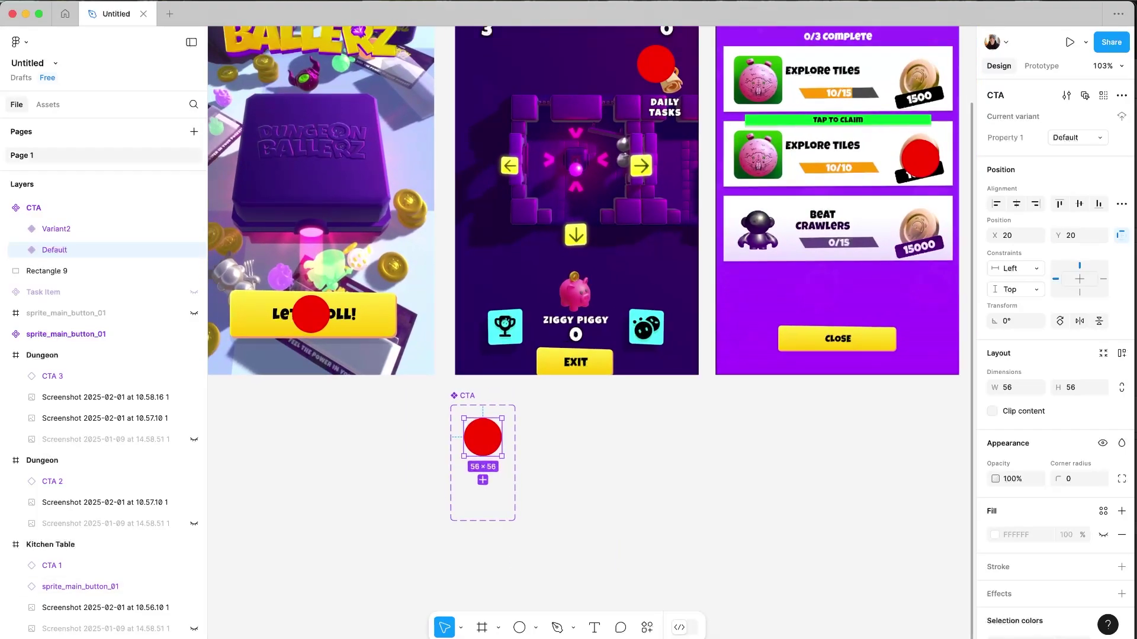
click(7, 208)
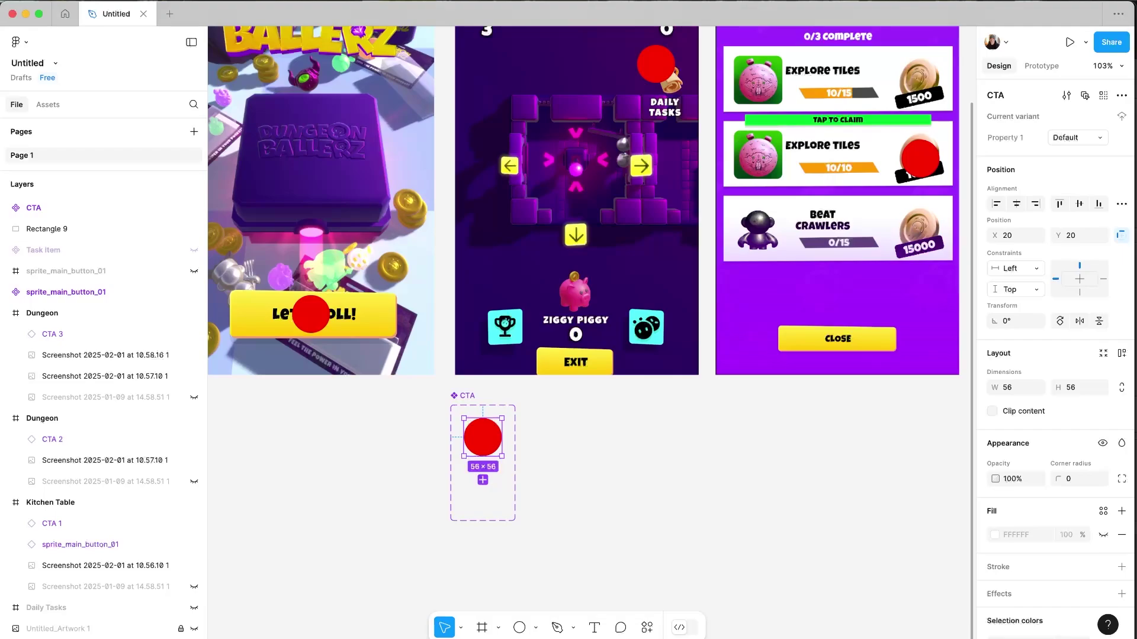
scroll(1054, 332, down, 3)
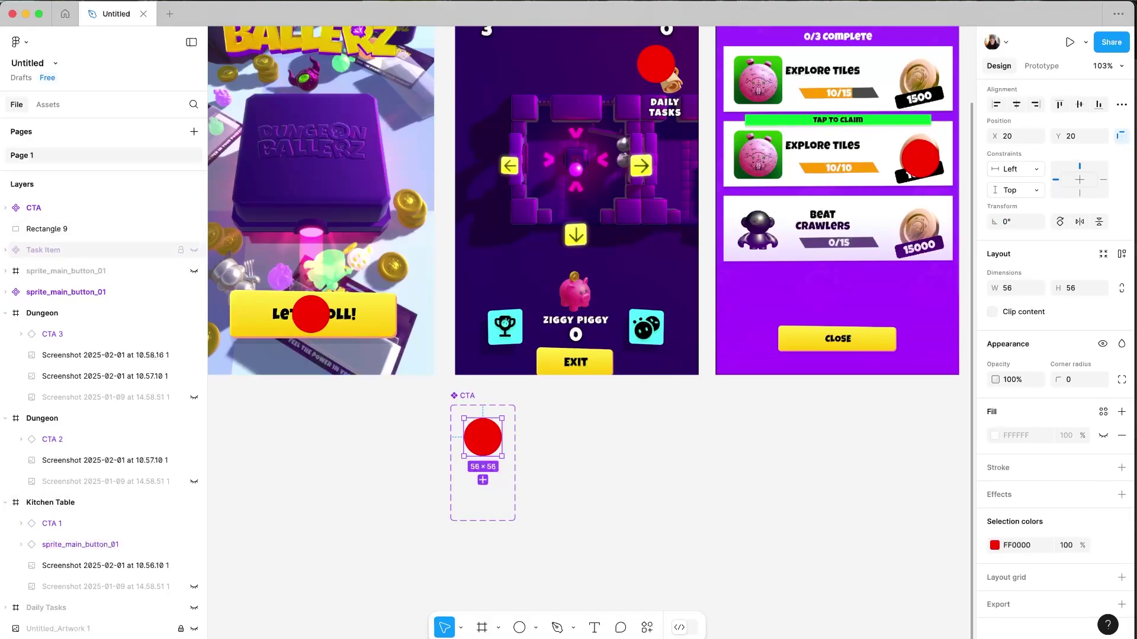
scroll(758, 391, up, 1)
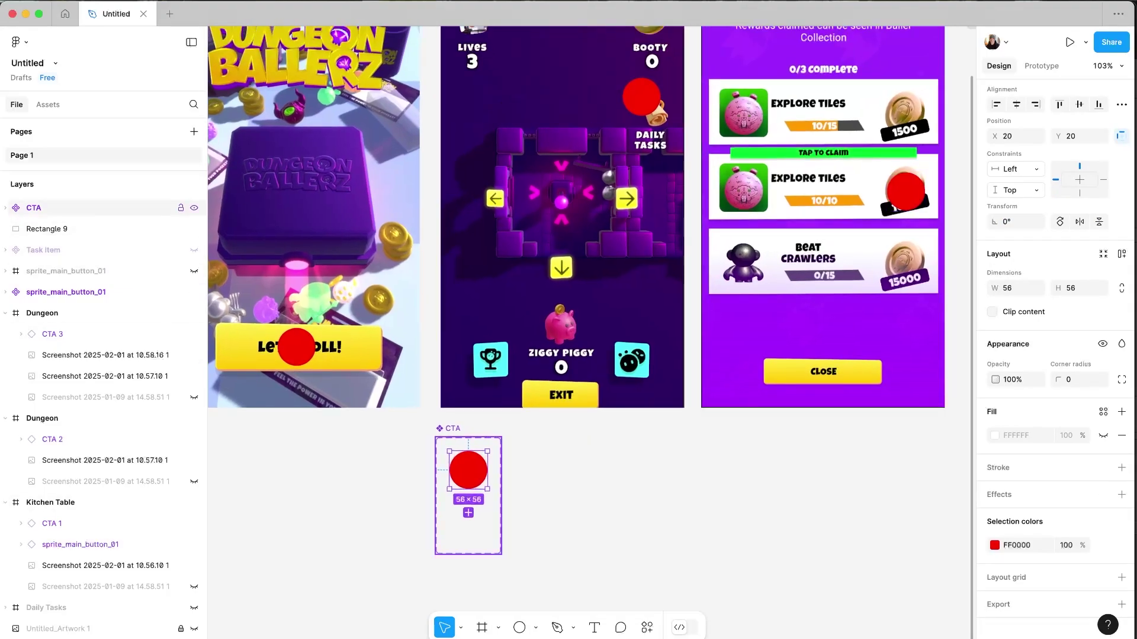
Replace the red fill of the Default variant's CTA ellipse with the purple pointing-hand image, scaled to show the whole hand
click(5, 208)
click(21, 250)
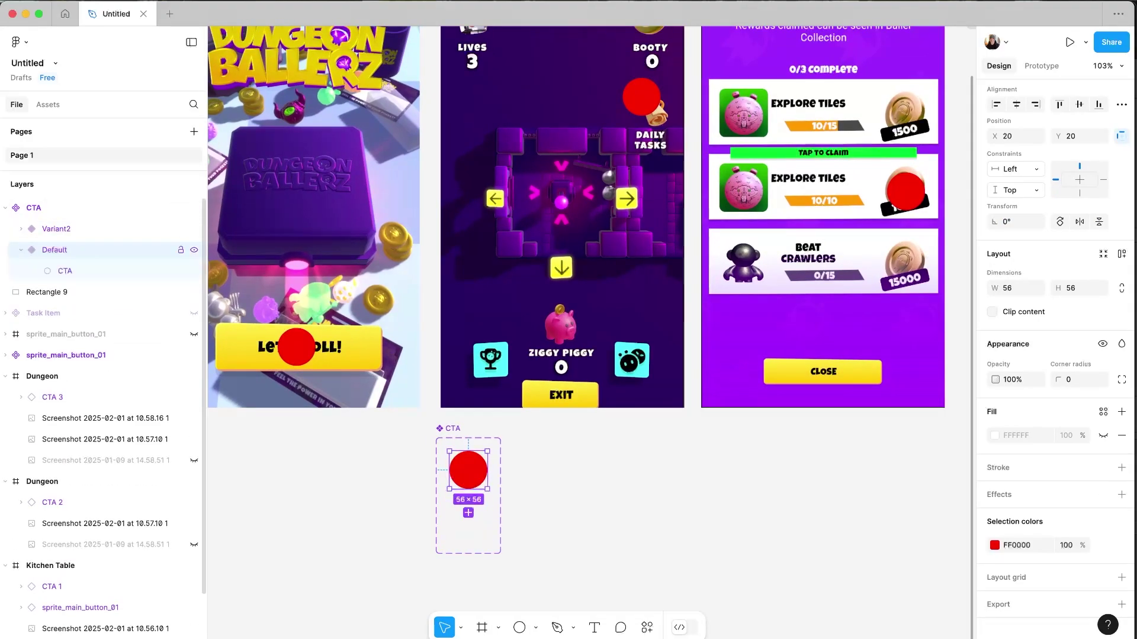
click(65, 271)
click(995, 466)
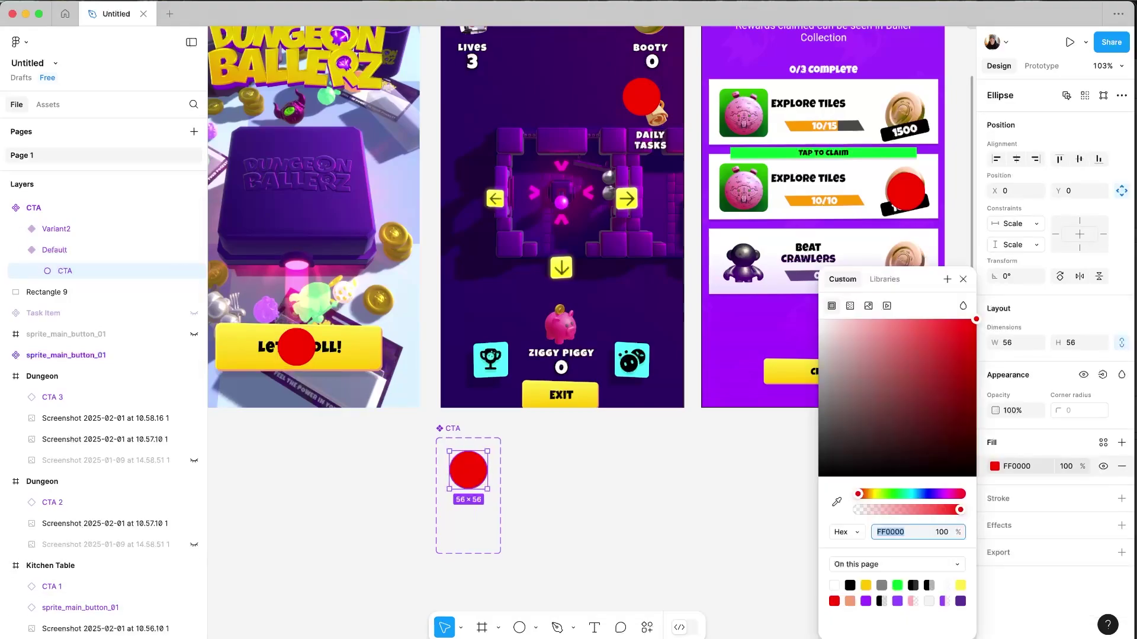
click(849, 306)
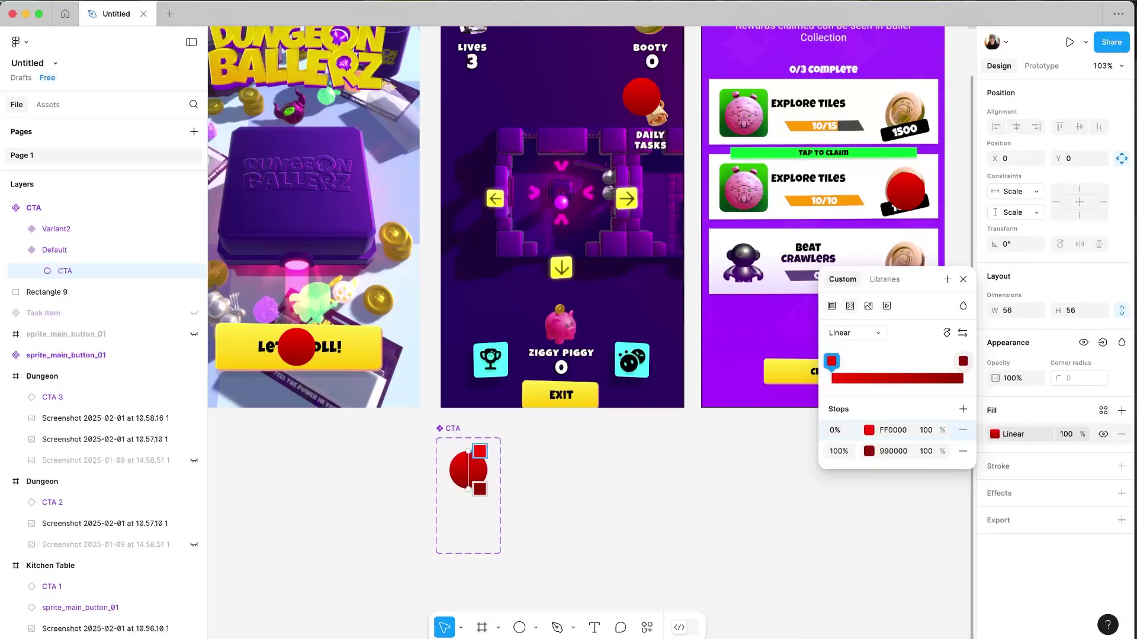
click(869, 306)
click(896, 397)
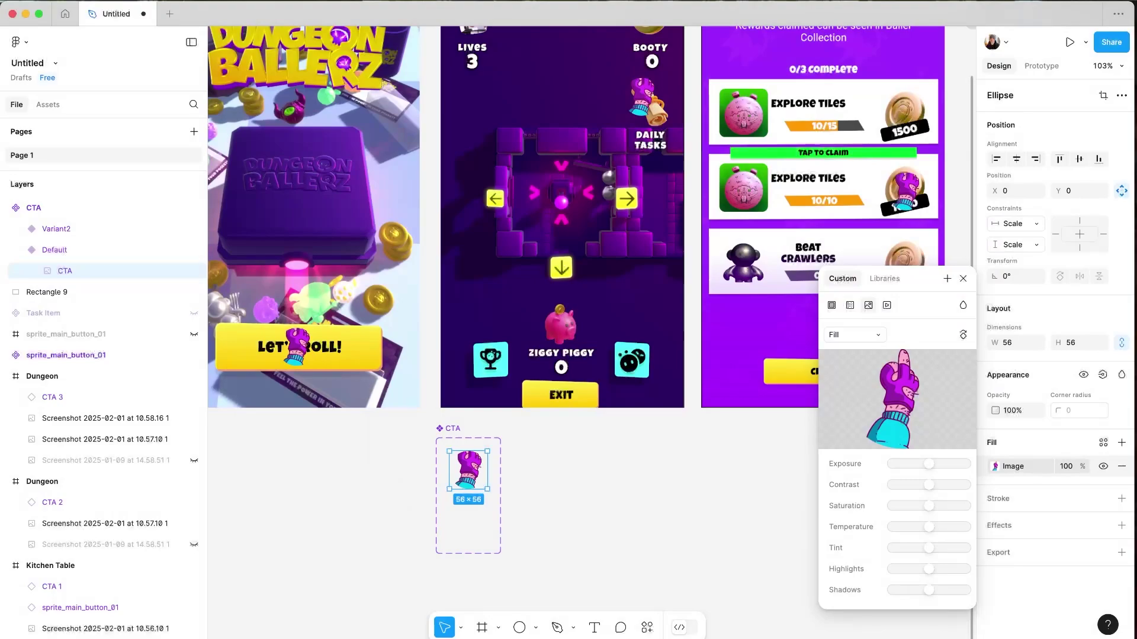
key(super+plus)
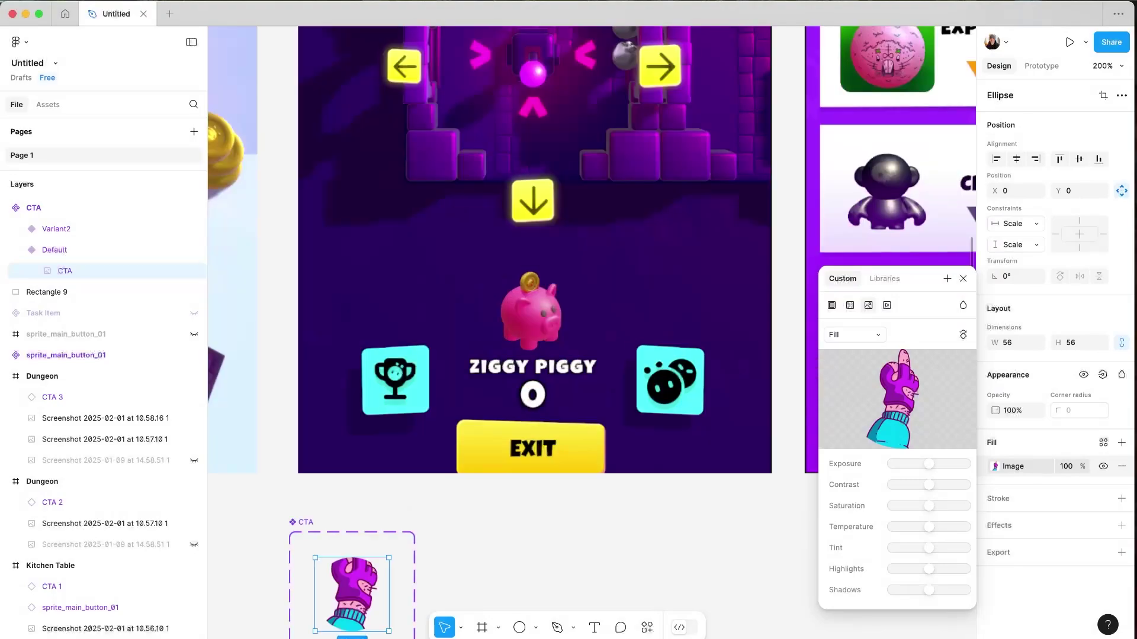
scroll(592, 333, down, 4)
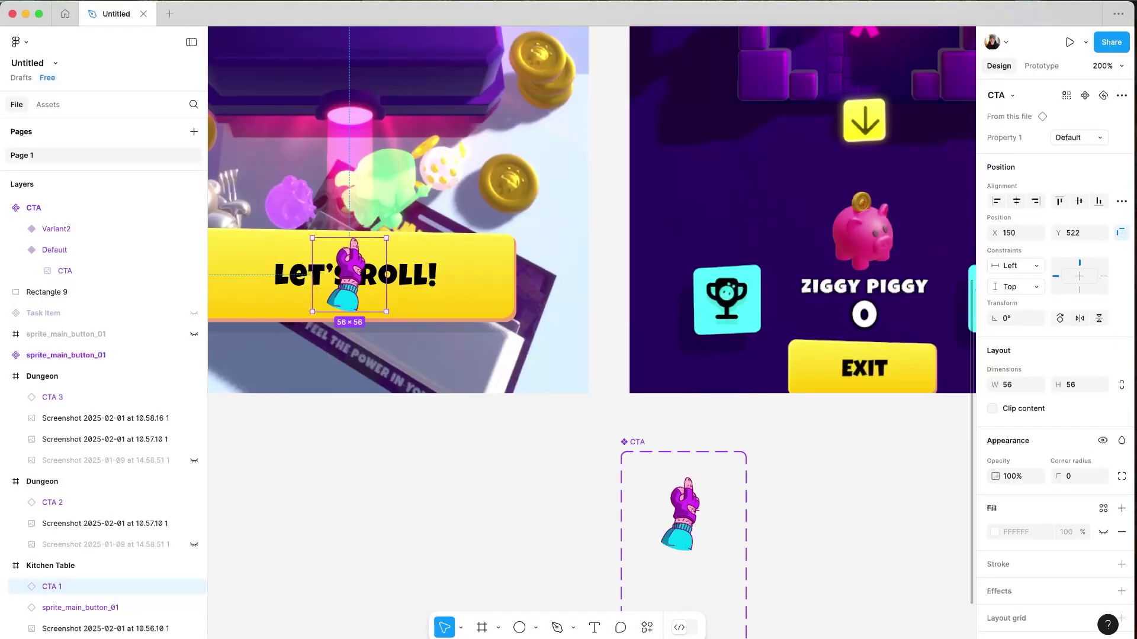
Enlarge the Kitchen Table frame's CTA 1 hand to about 161 × 161 and rotate it about 42° so it points at the LET'S ROLL! button
scroll(592, 210, down, 2)
scroll(592, 210, right, 2)
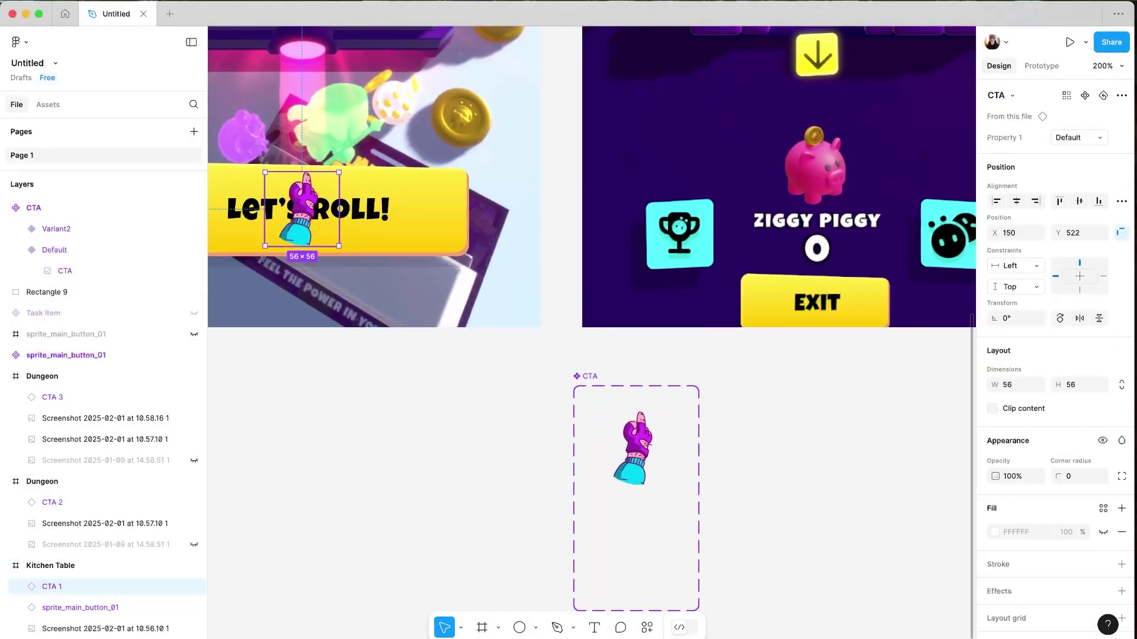
drag(338, 246, 406, 215)
drag(311, 213, 381, 256)
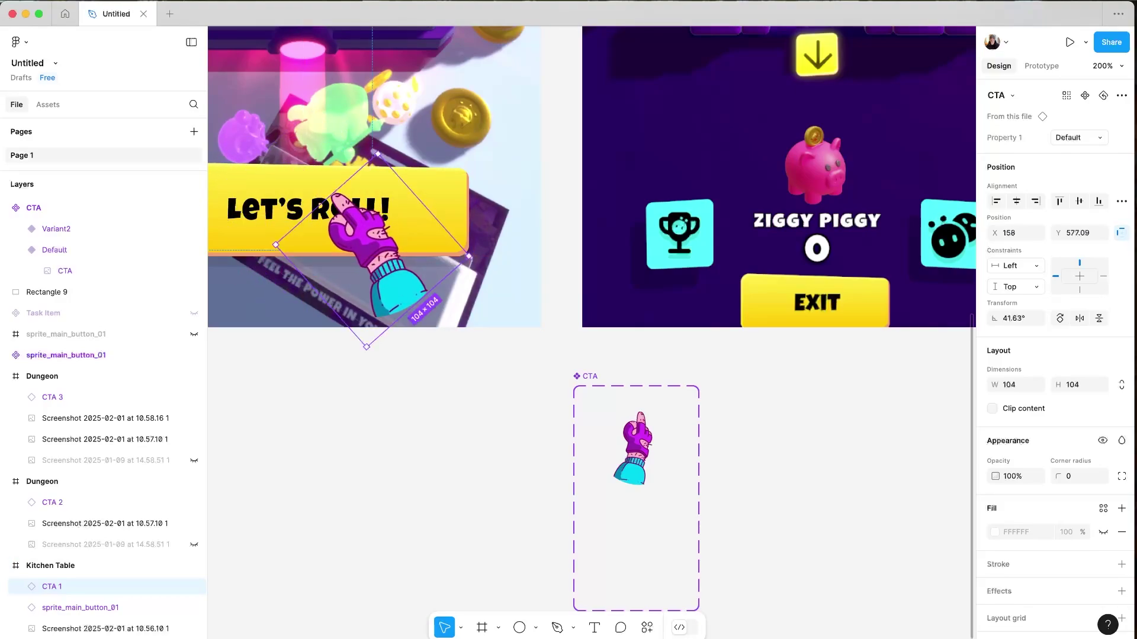
drag(468, 256, 526, 282)
Enlarge the Dungeon frame's CTA 2 hand to 144 × 144, flip it horizontally and rotate it to about 135°, pointing at the Daily Tasks scroll
scroll(592, 320, down, 5)
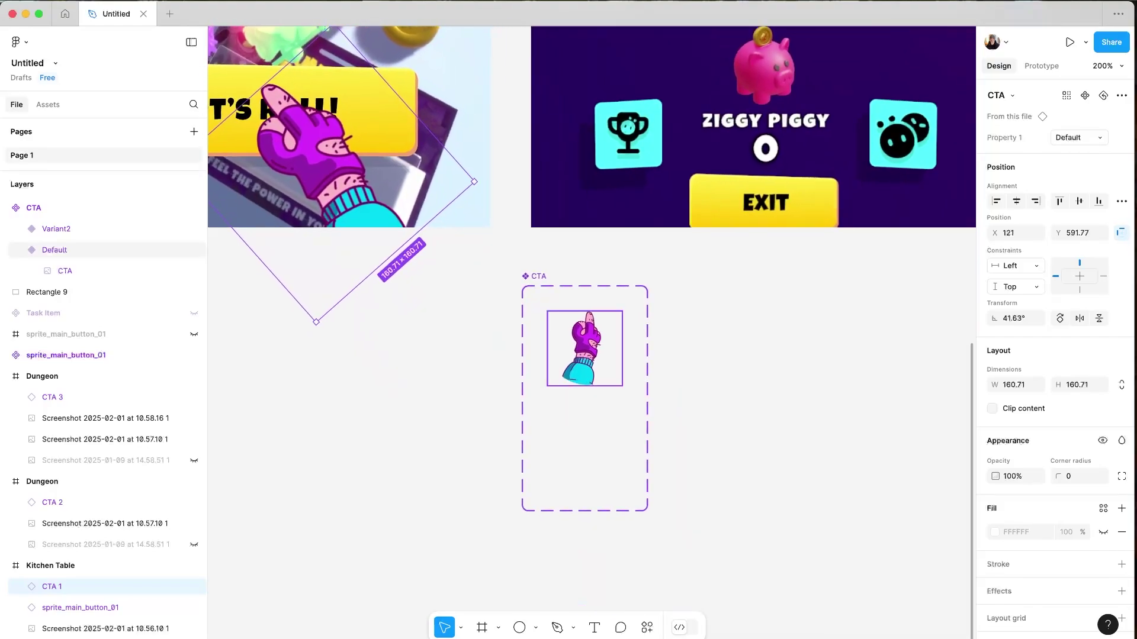
ctrl+scroll(485, 364, down, 5)
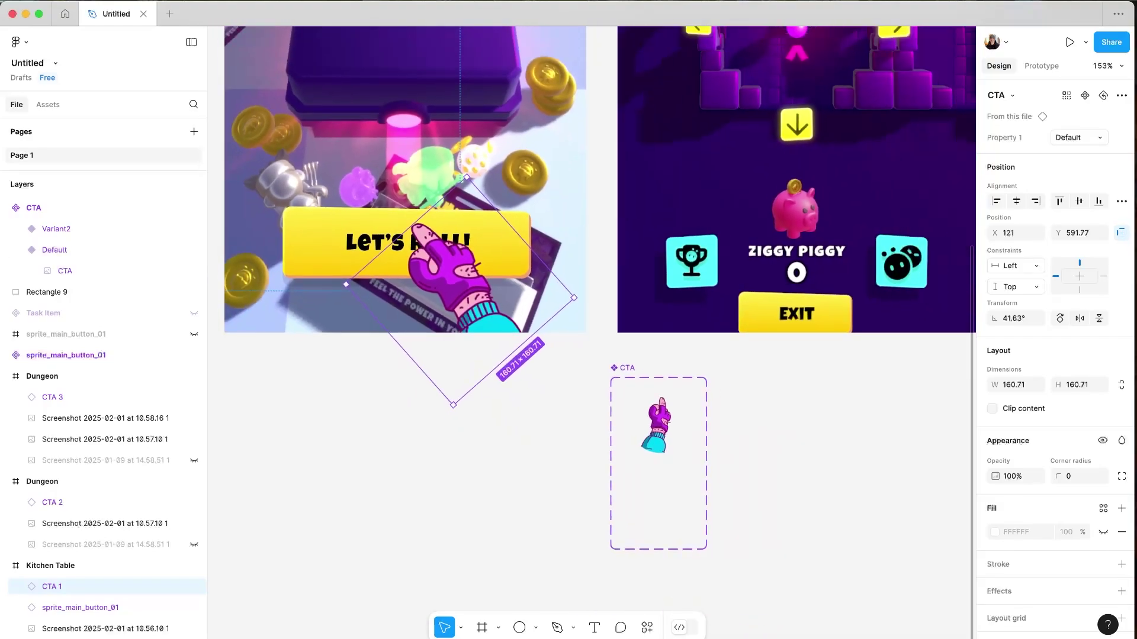
ctrl+scroll(485, 364, down, 5)
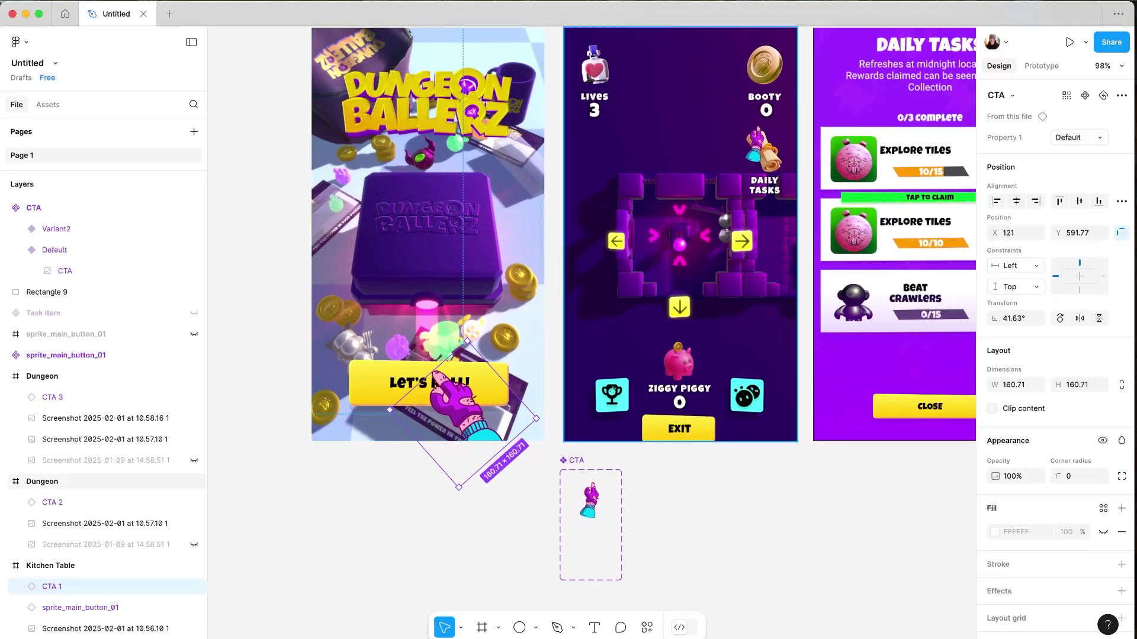
click(756, 144)
alt+shift+drag(774, 162, 802, 191)
drag(756, 145, 756, 187)
right_click(761, 162)
click(796, 577)
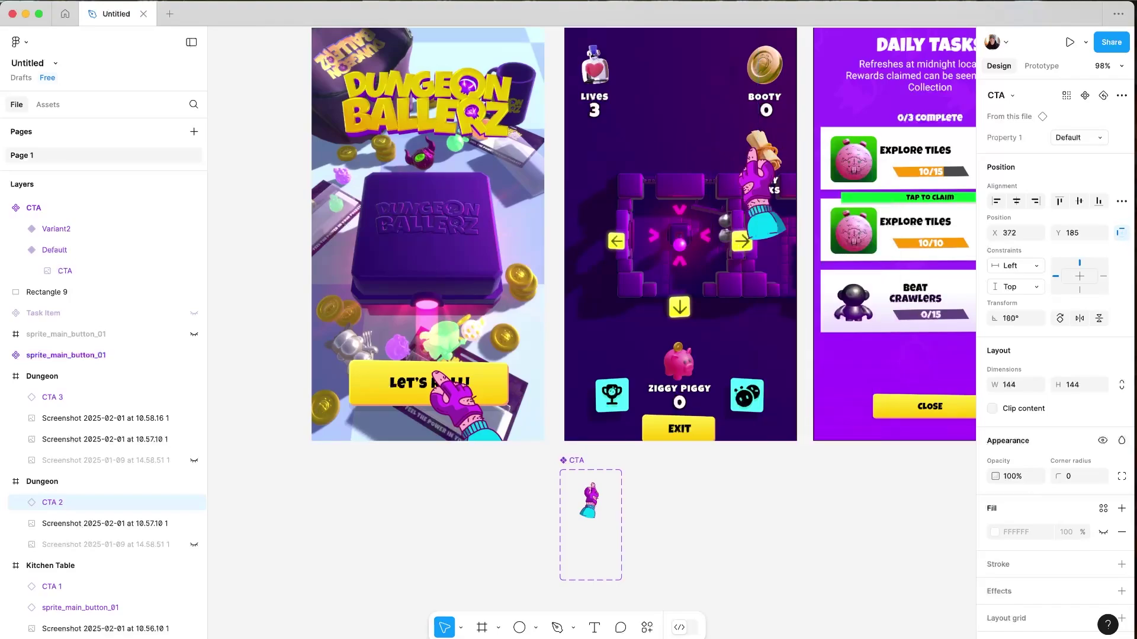
drag(809, 245, 758, 266)
drag(758, 198, 731, 185)
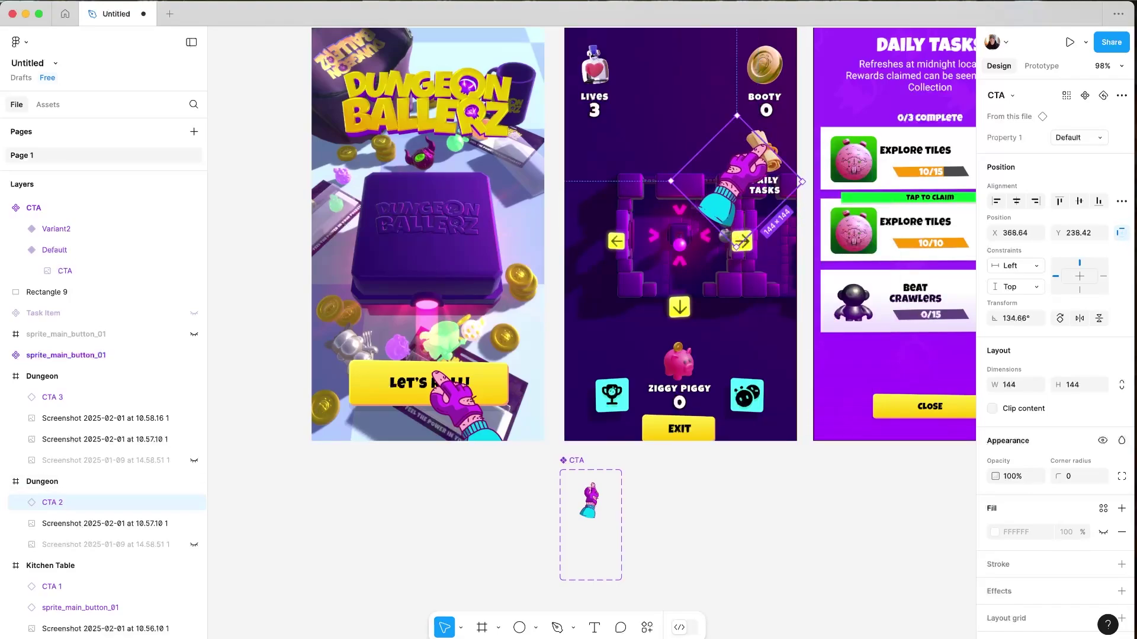
click(702, 500)
Enlarge the Daily Tasks frame's CTA 3 hand to 174 × 174 and rotate it to about 49°, pointing at the claimable Explore Tiles task
scroll(701, 501, right, 3)
scroll(592, 332, down, 2)
scroll(592, 331, right, 2)
scroll(592, 331, up, 3)
scroll(592, 332, left, 3)
click(936, 262)
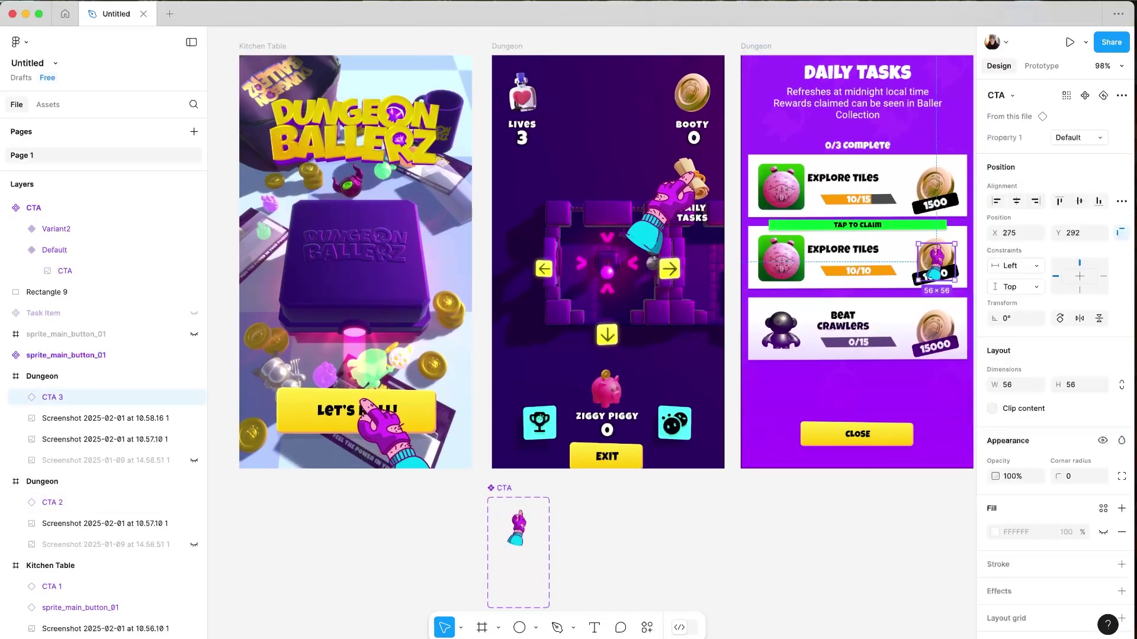
drag(957, 283, 885, 256)
drag(805, 266, 827, 294)
Preview Flow 1 from the Kitchen Table frame and follow the LET'S ROLL! button to the Dungeon screen
scroll(823, 296, left, 4)
scroll(823, 296, up, 1)
scroll(444, 468, left, 3)
scroll(444, 468, down, 2)
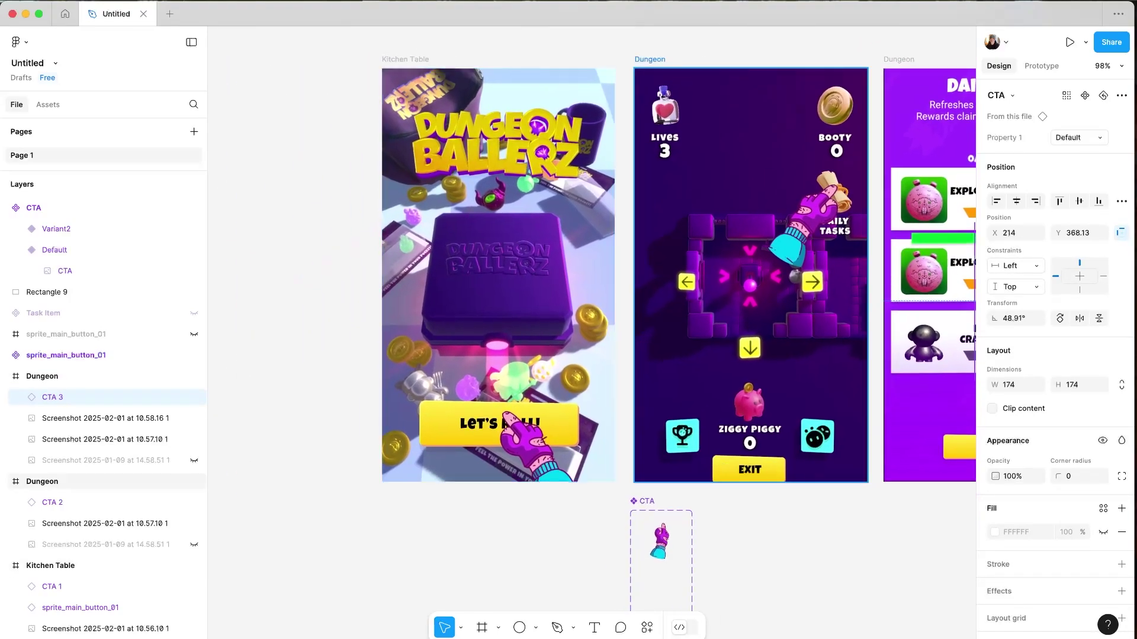
key(shift+e)
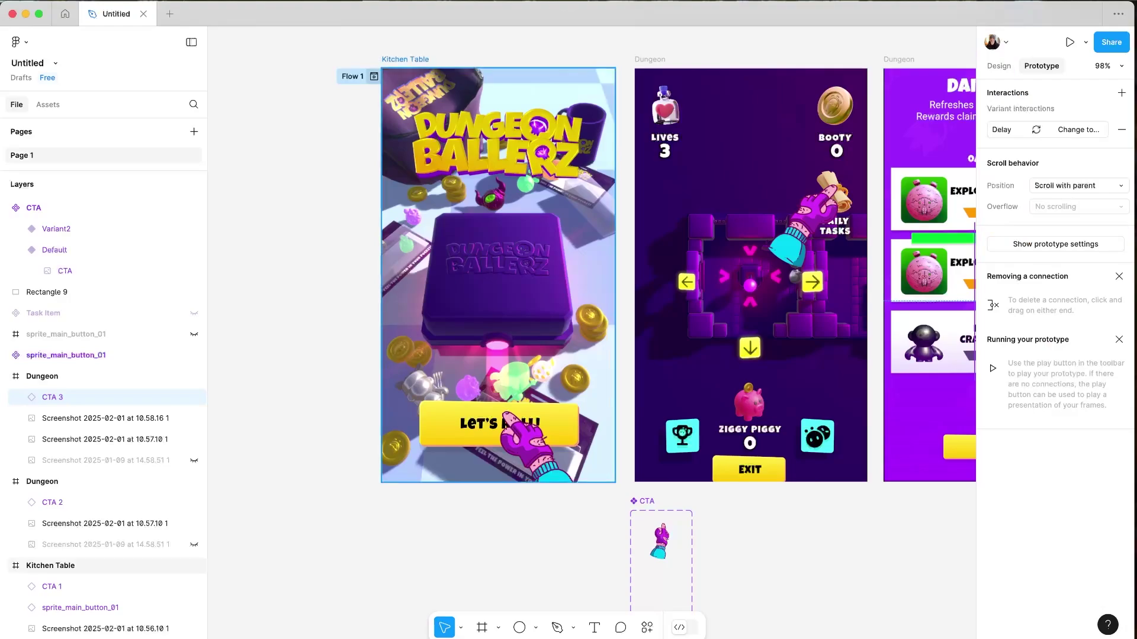
key(shift+space)
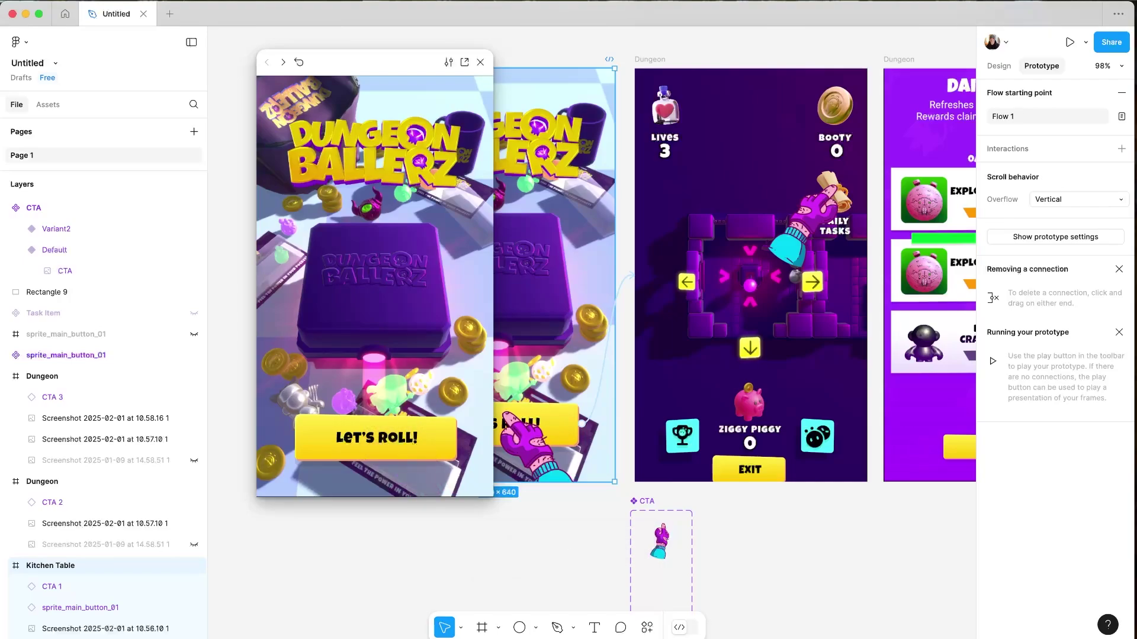
click(376, 438)
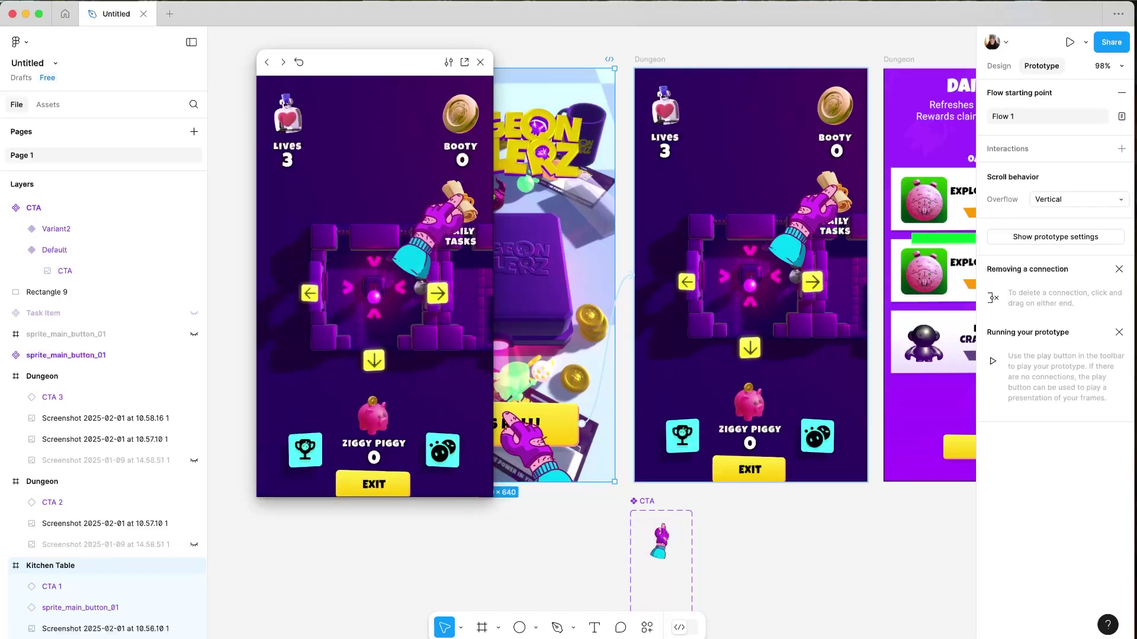